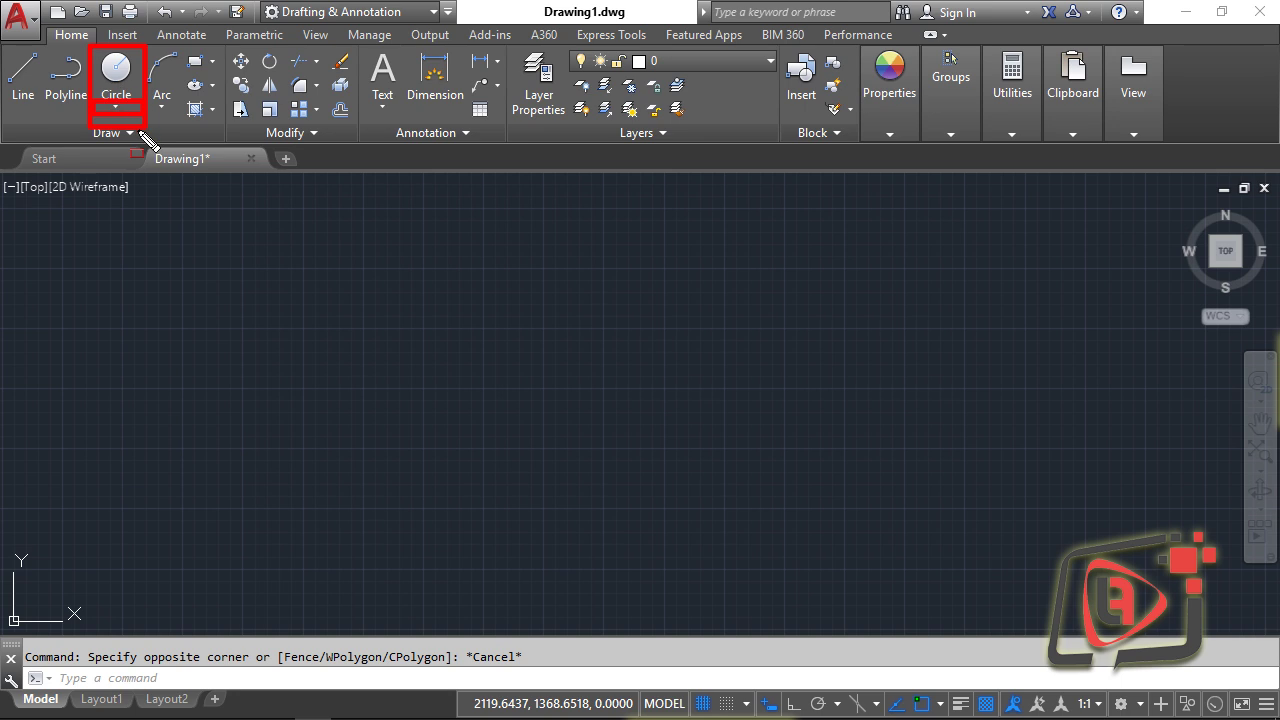
drag(178, 216, 191, 225)
click(121, 113)
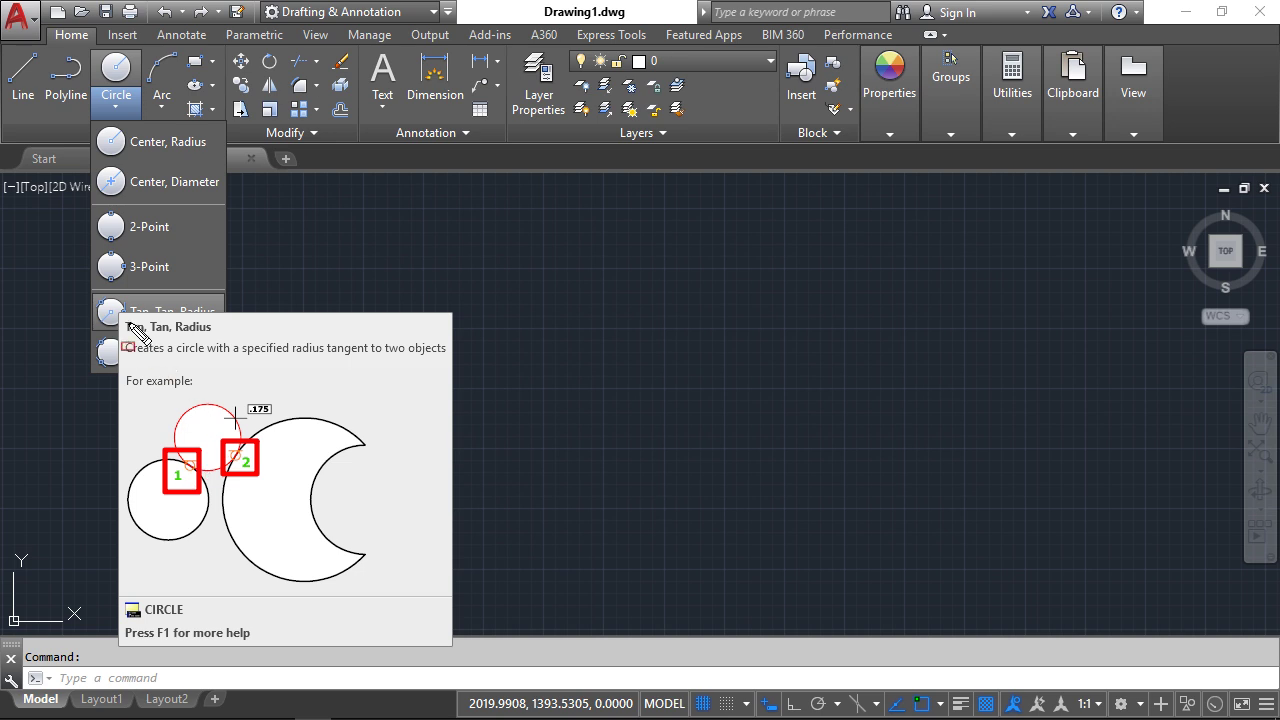
mouse_move(121, 316)
mouse_down()
mouse_move(232, 352)
mouse_move(450, 365)
mouse_up()
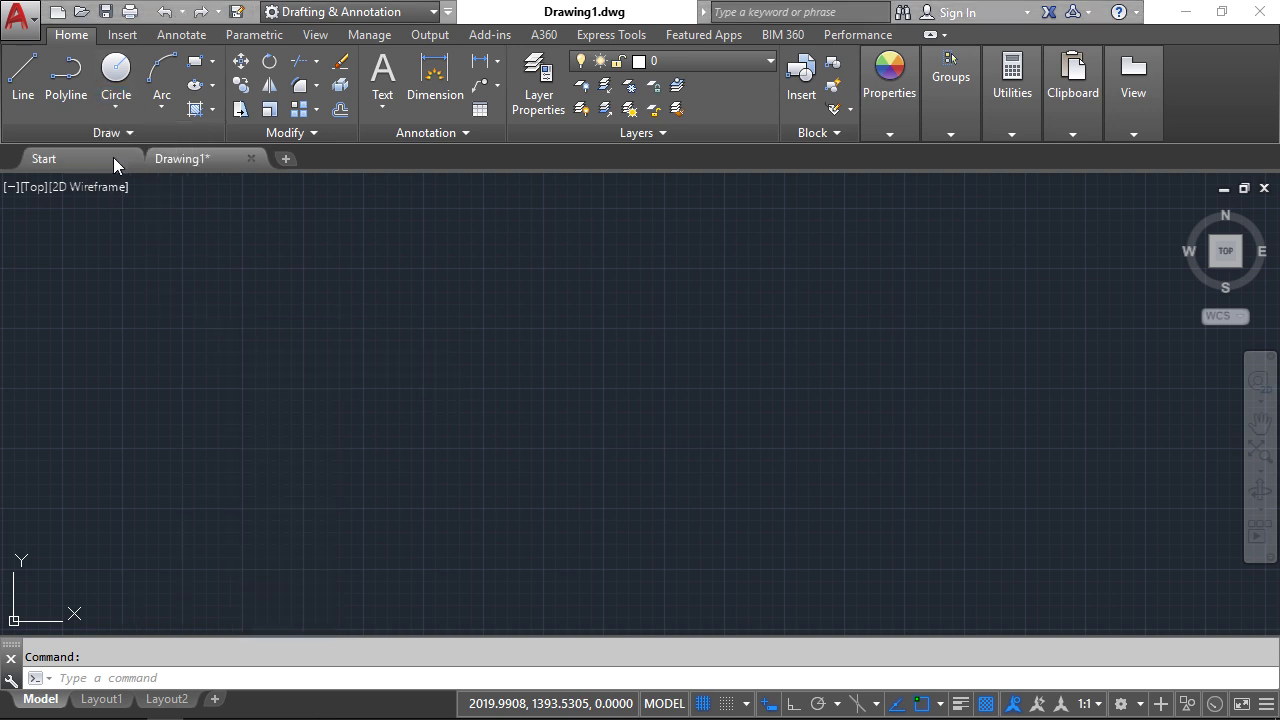
click(117, 110)
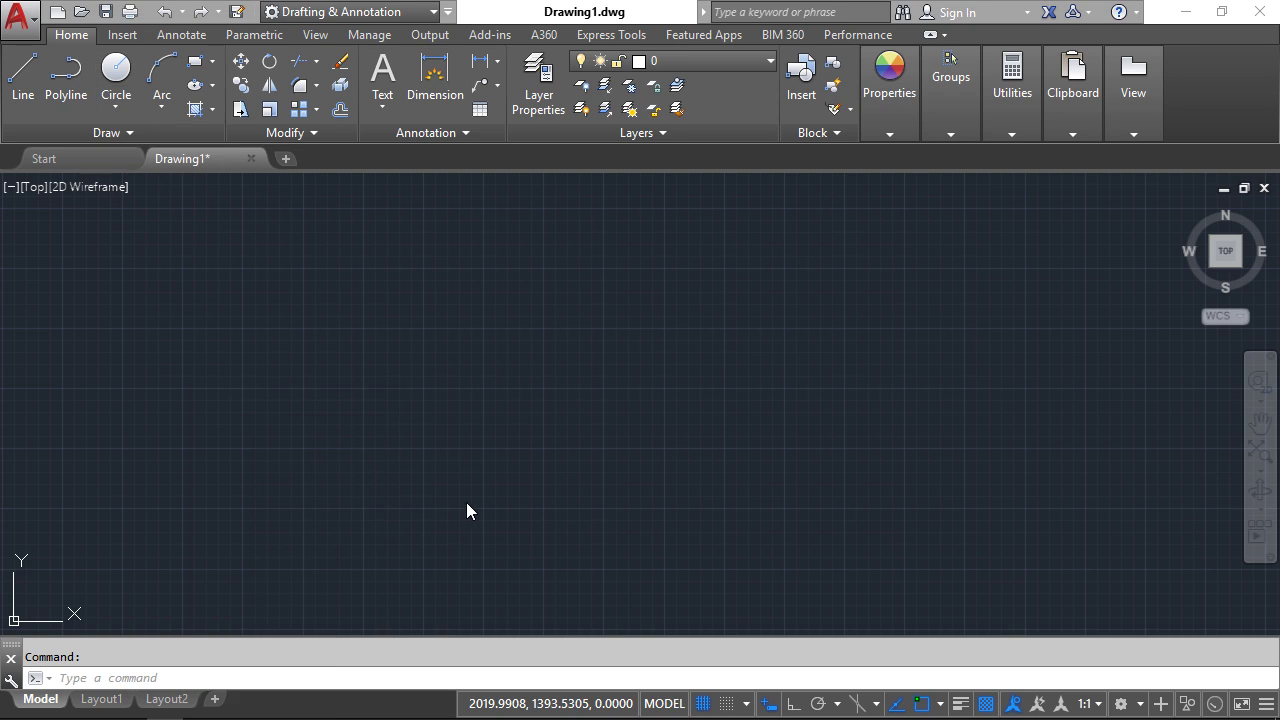
click(121, 113)
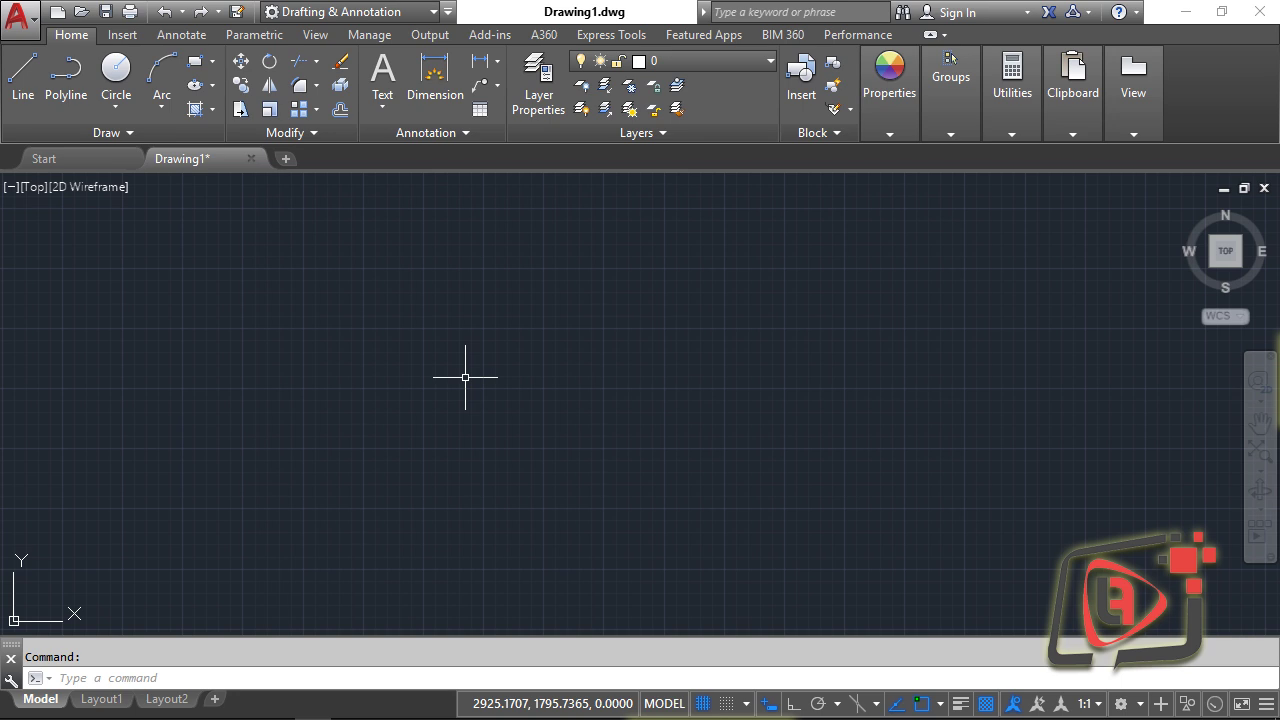
Draw a center-radius circle with radius 400 in the left part of the empty drawing area.
text(c)
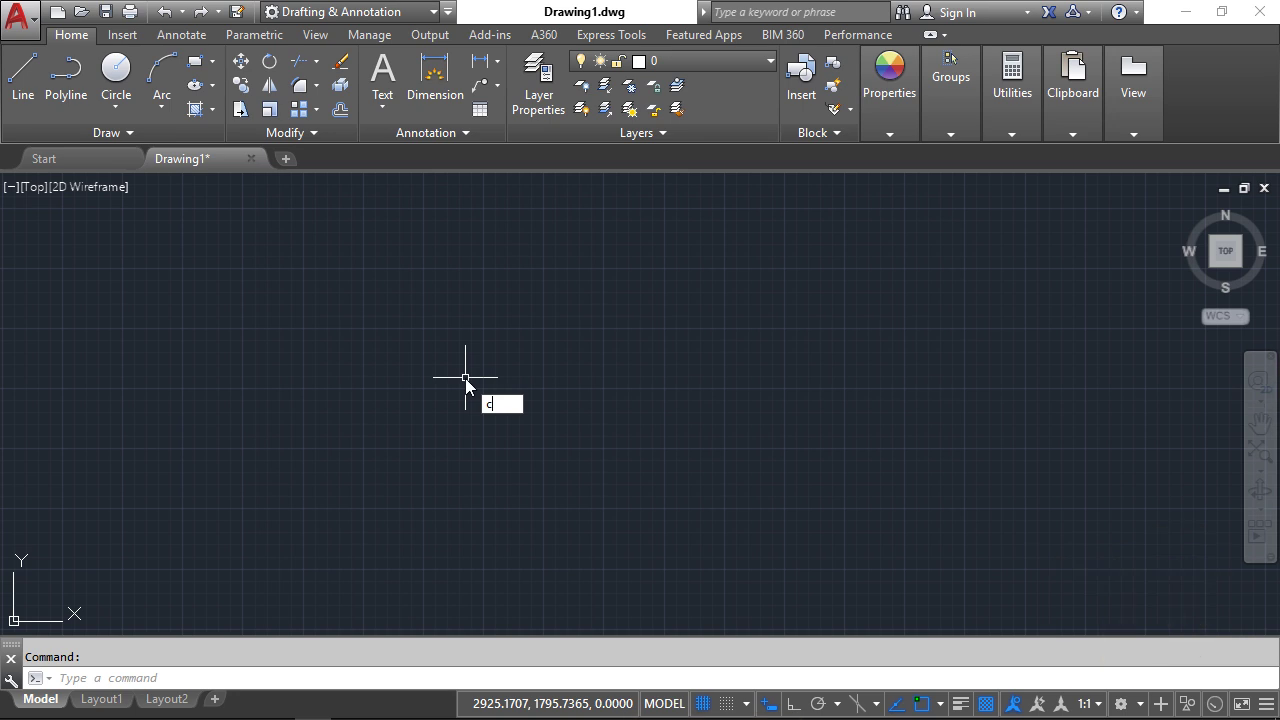
key(Return)
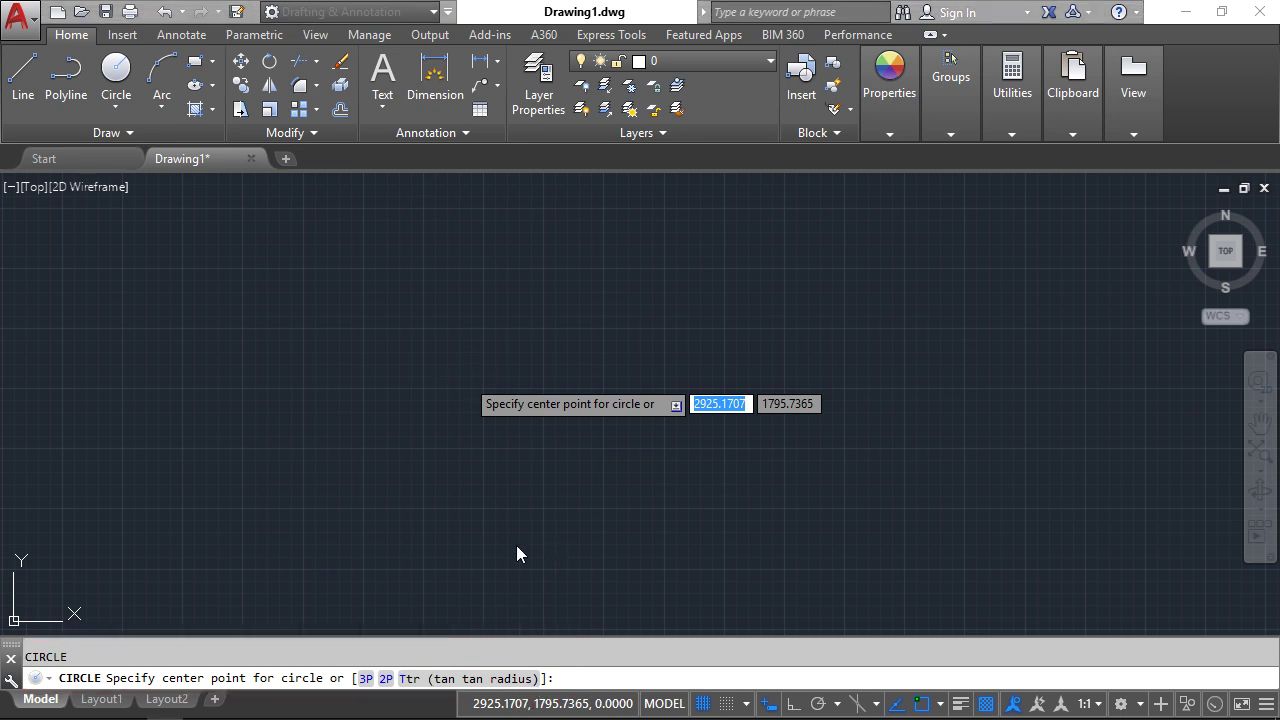
click(116, 108)
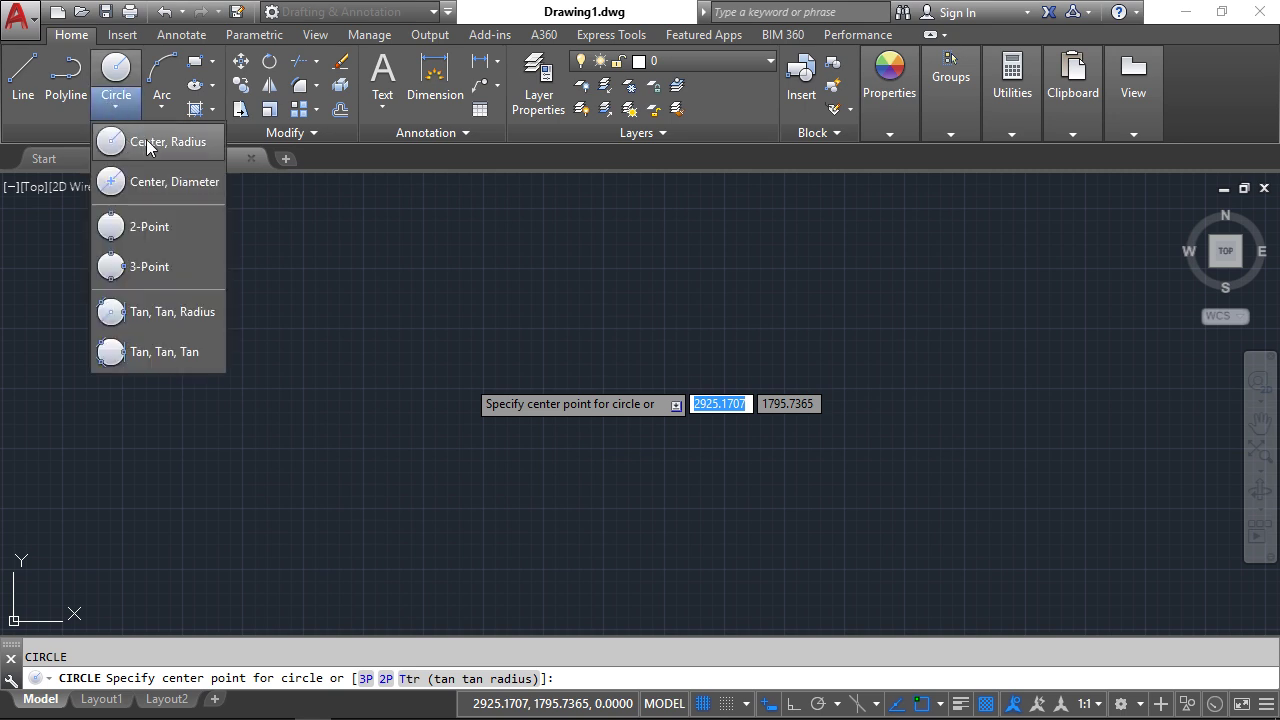
click(147, 143)
click(237, 375)
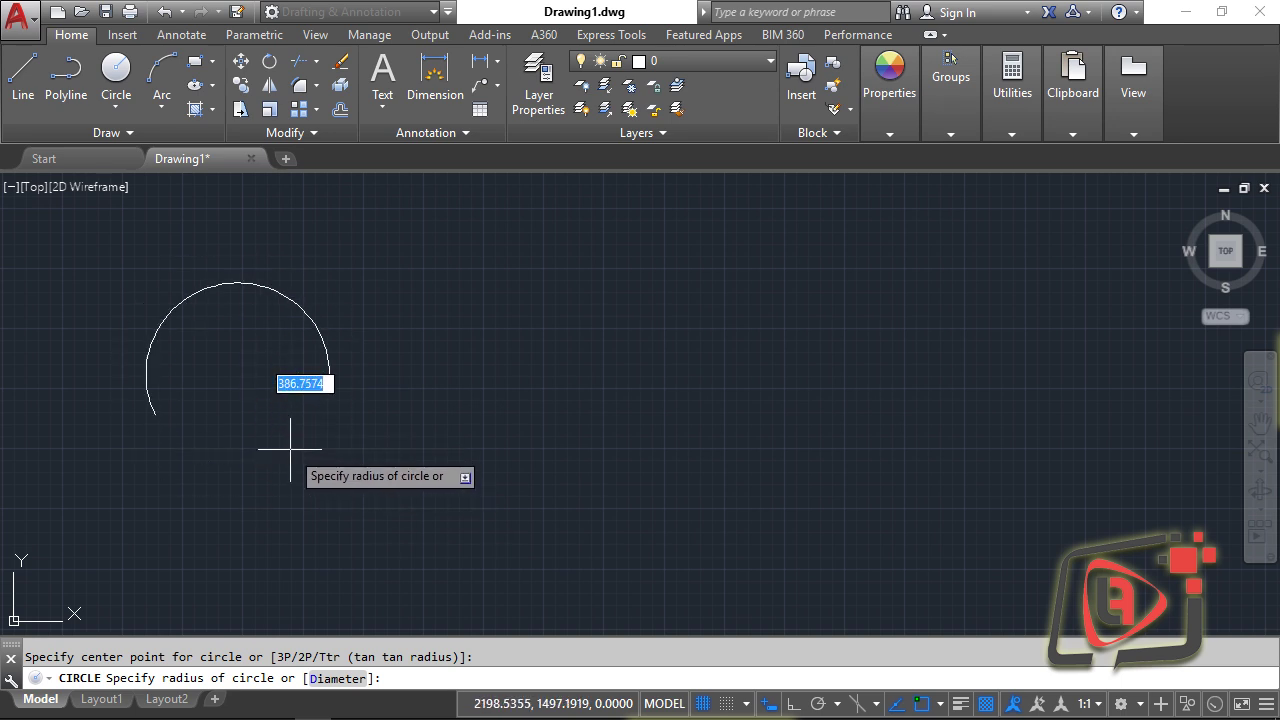
text(400)
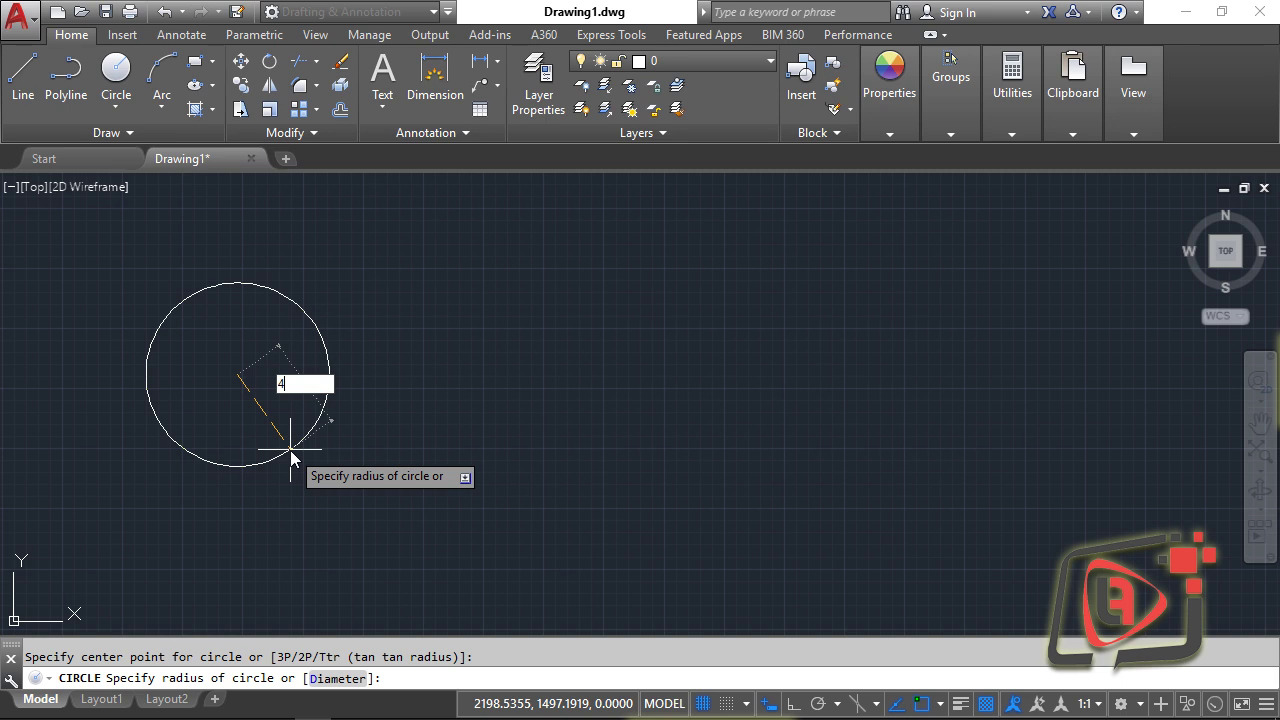
key(Return)
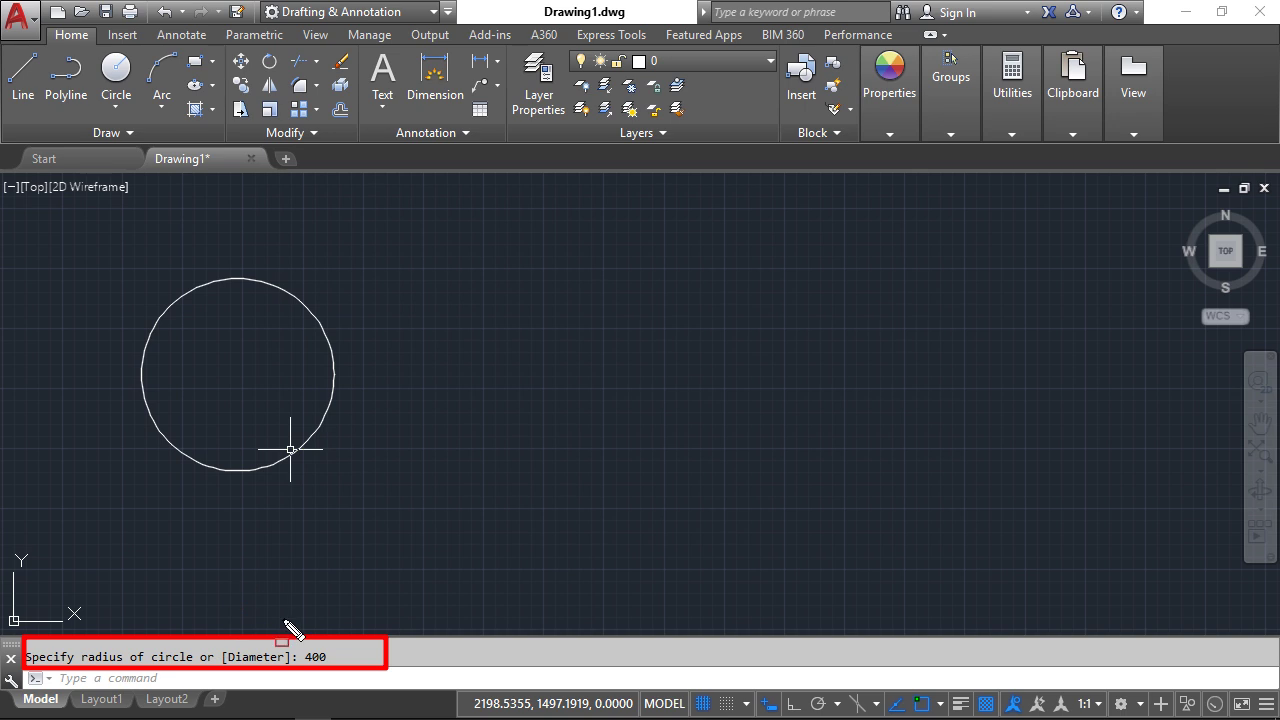
drag(298, 640, 345, 671)
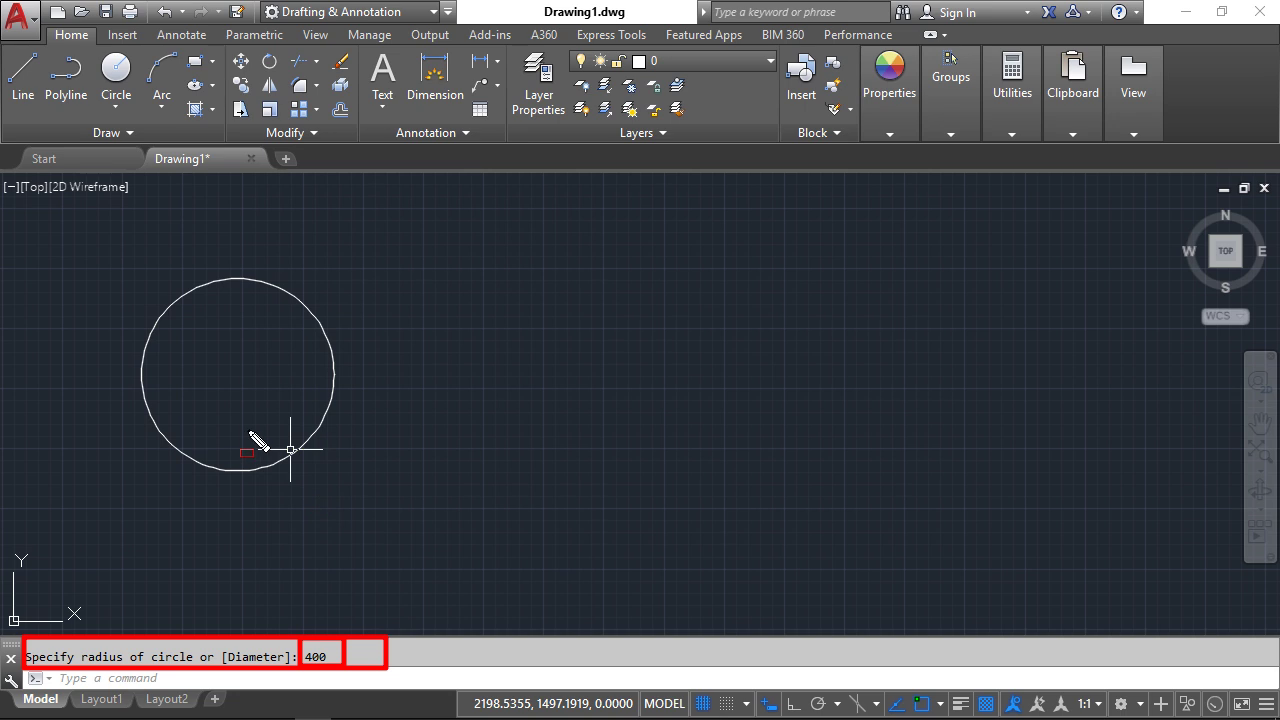
key(Escape)
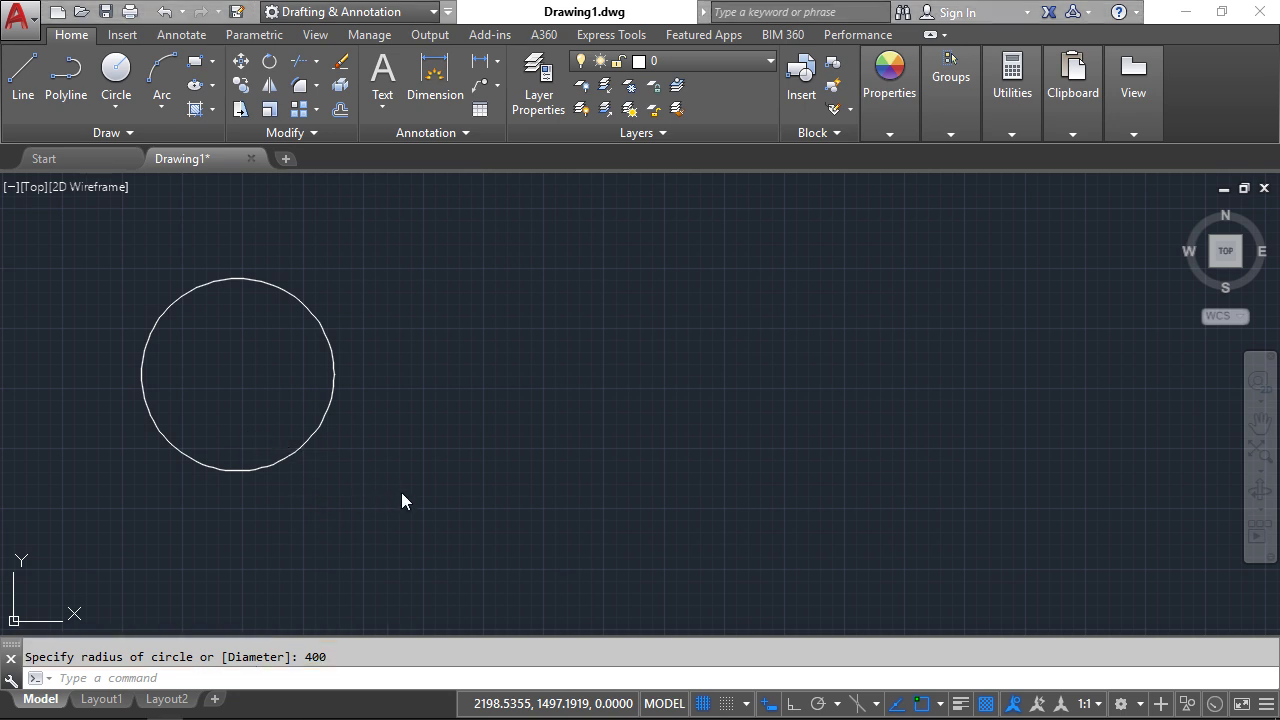
key(Escape)
Draw a 2-point circle to the right of the first circle, its 1000-unit diameter running down and right at about 60°.
key(Return)
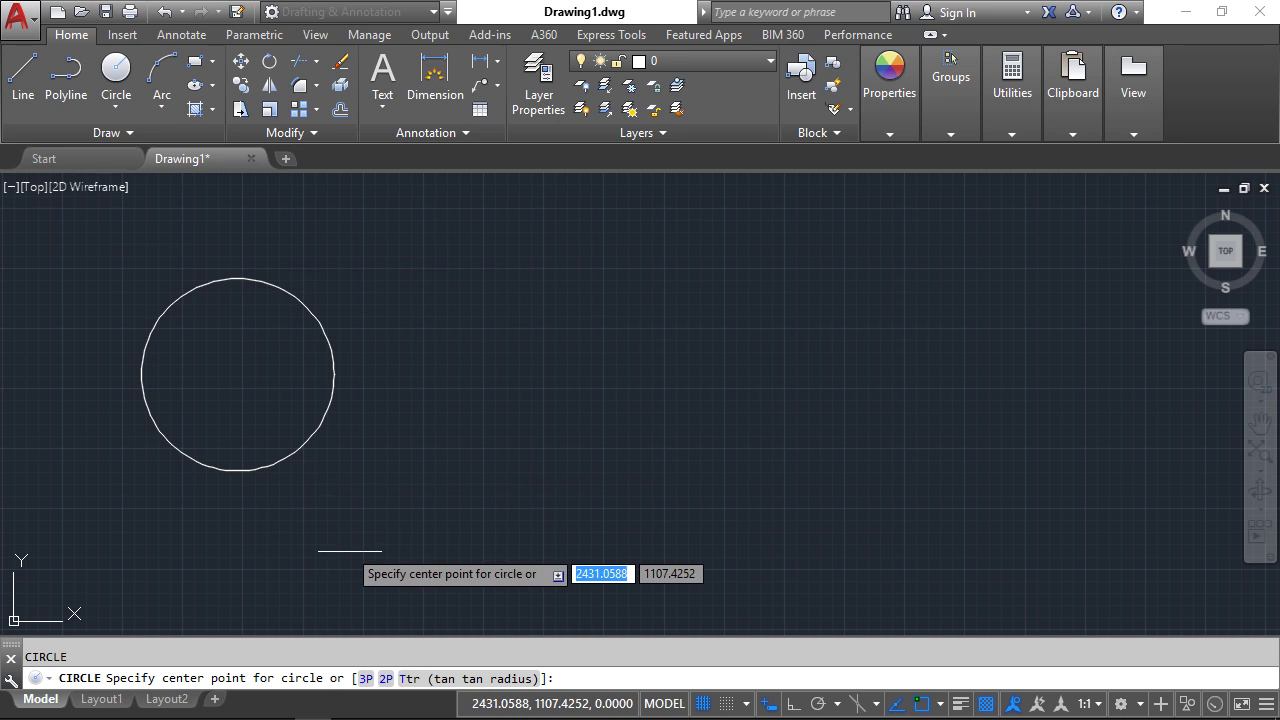
click(386, 679)
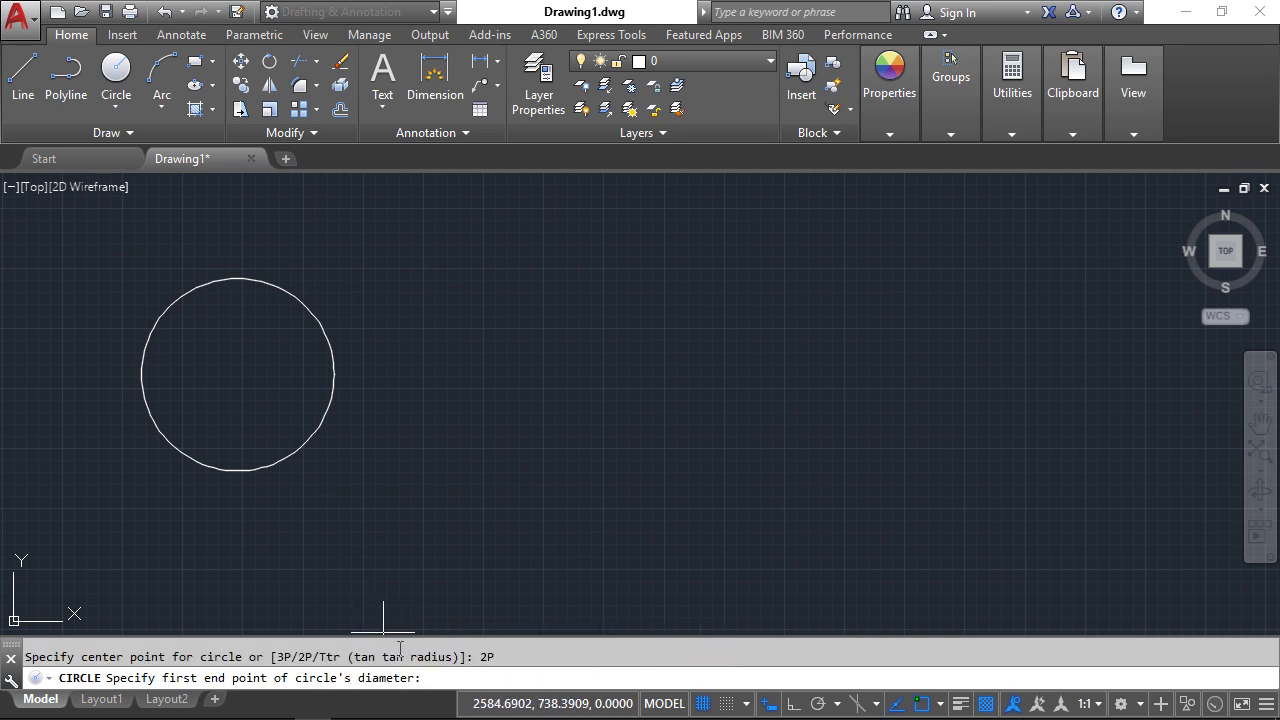
click(451, 315)
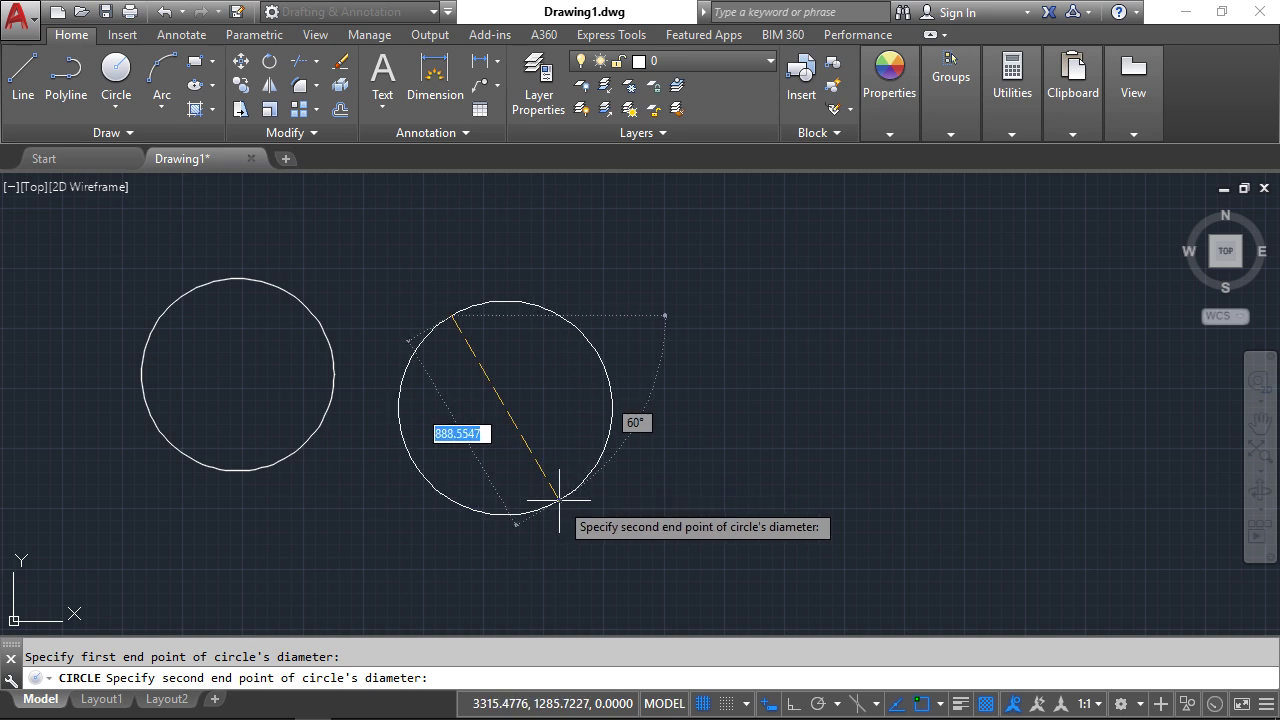
text(1000)
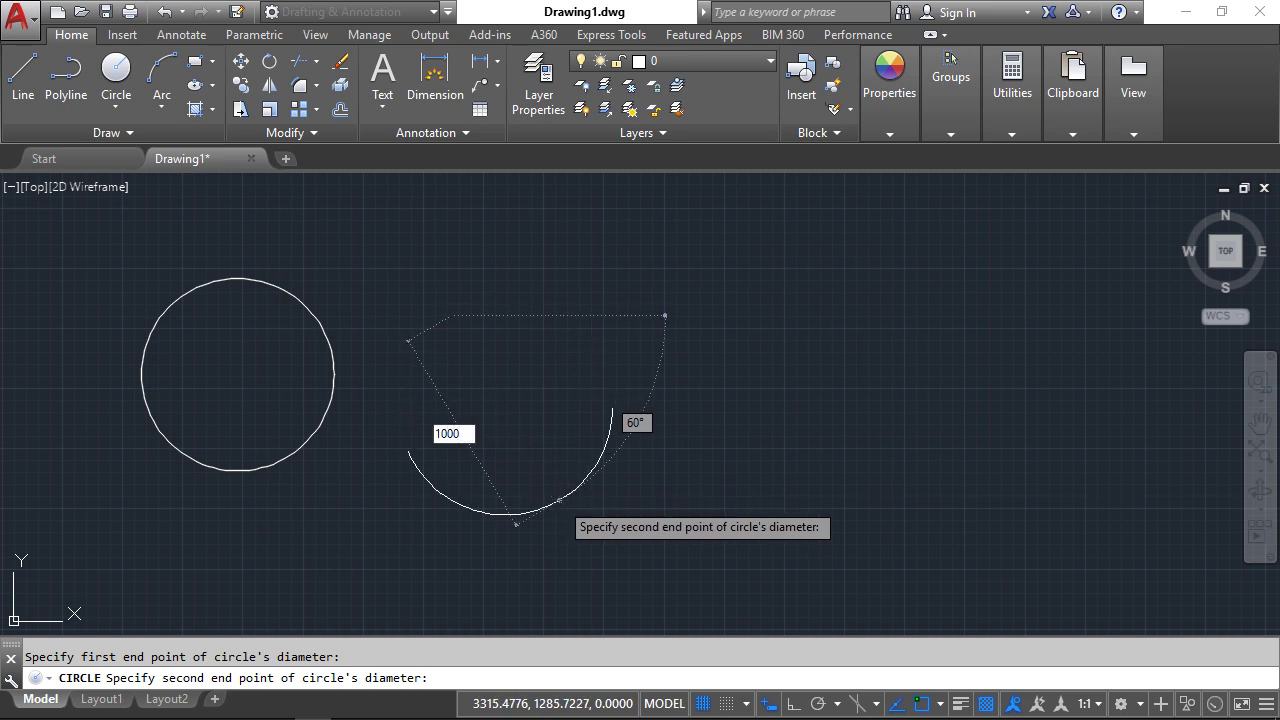
key(Return)
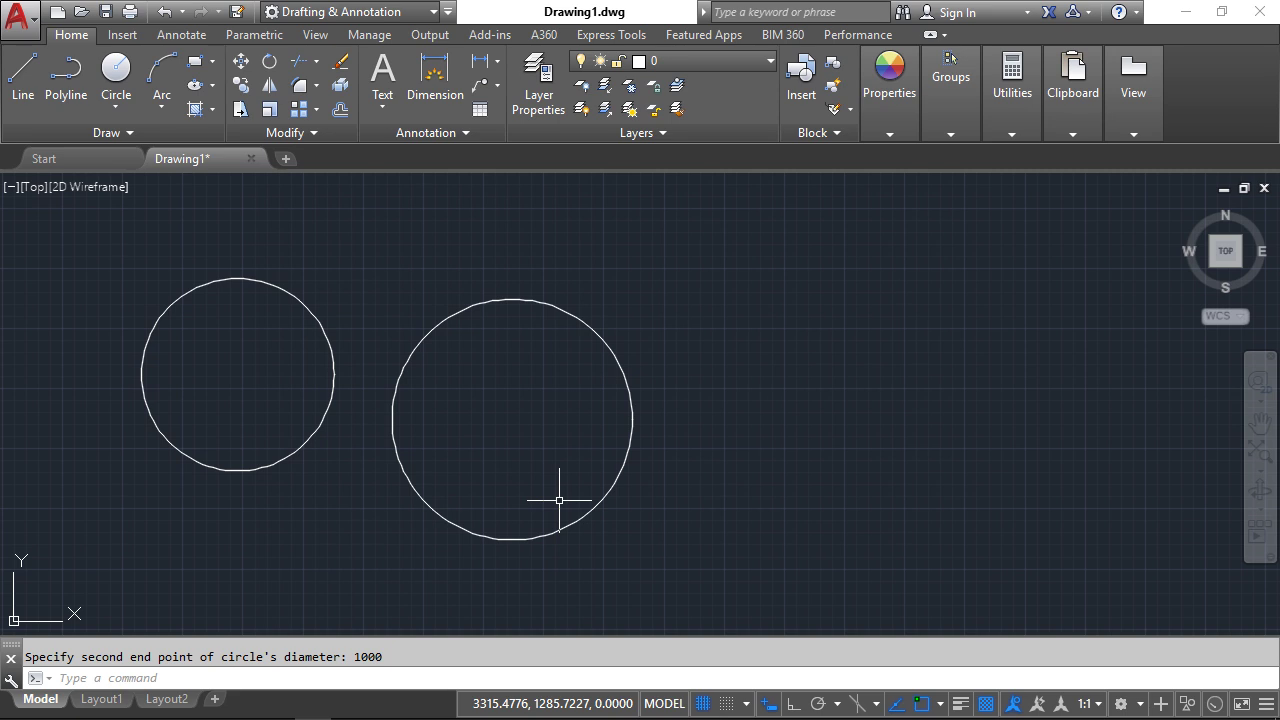
Draw a center-diameter circle with diameter 1000 above and to the right of the 2-point circle.
click(113, 116)
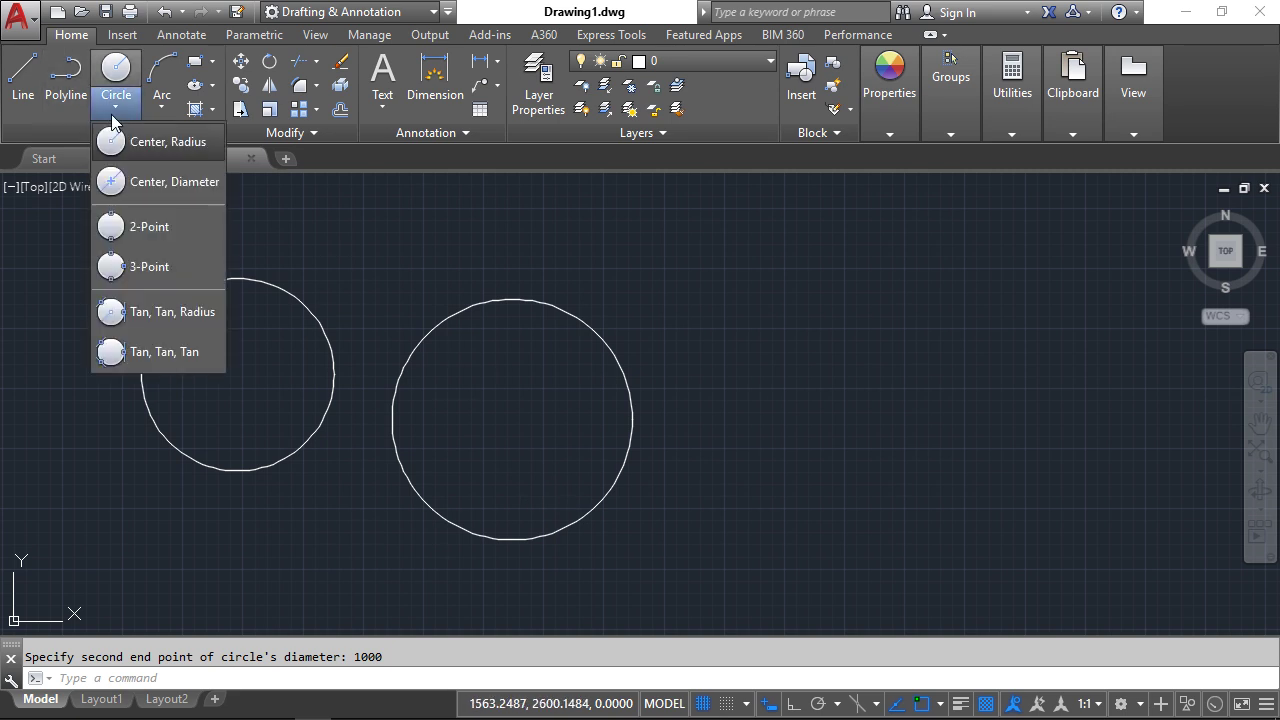
click(153, 195)
click(768, 295)
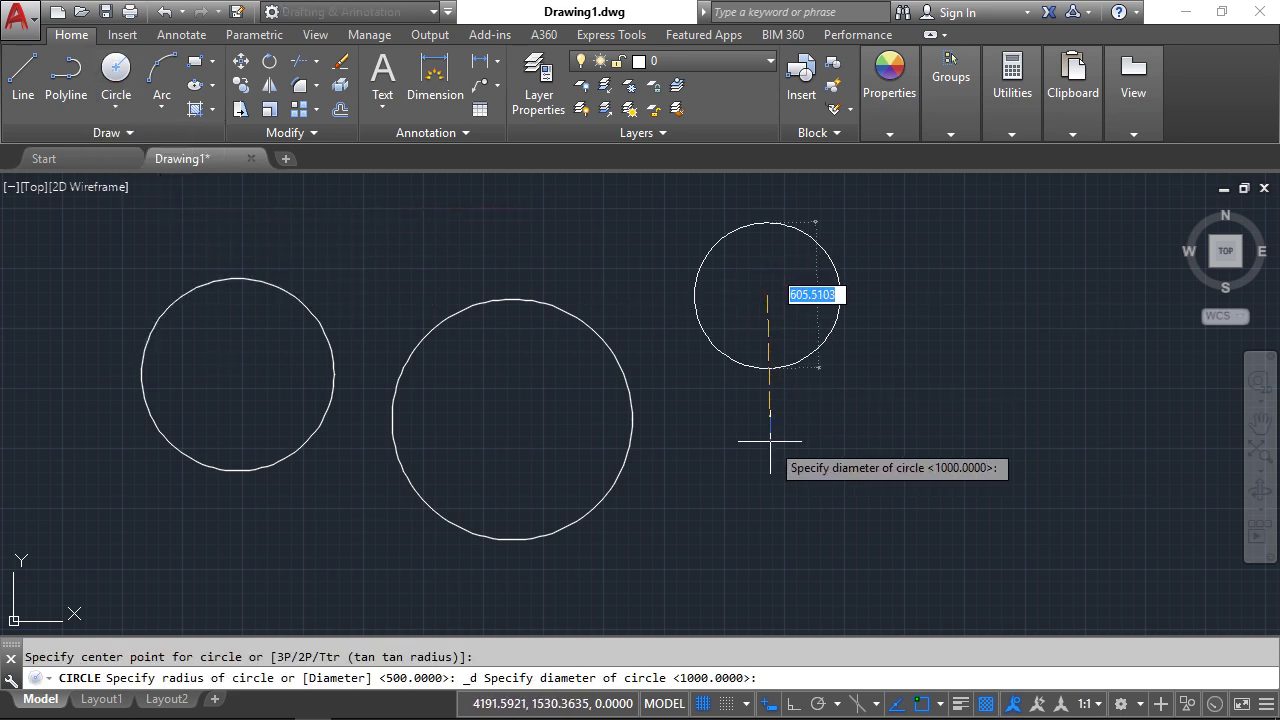
text(1)
key(Return)
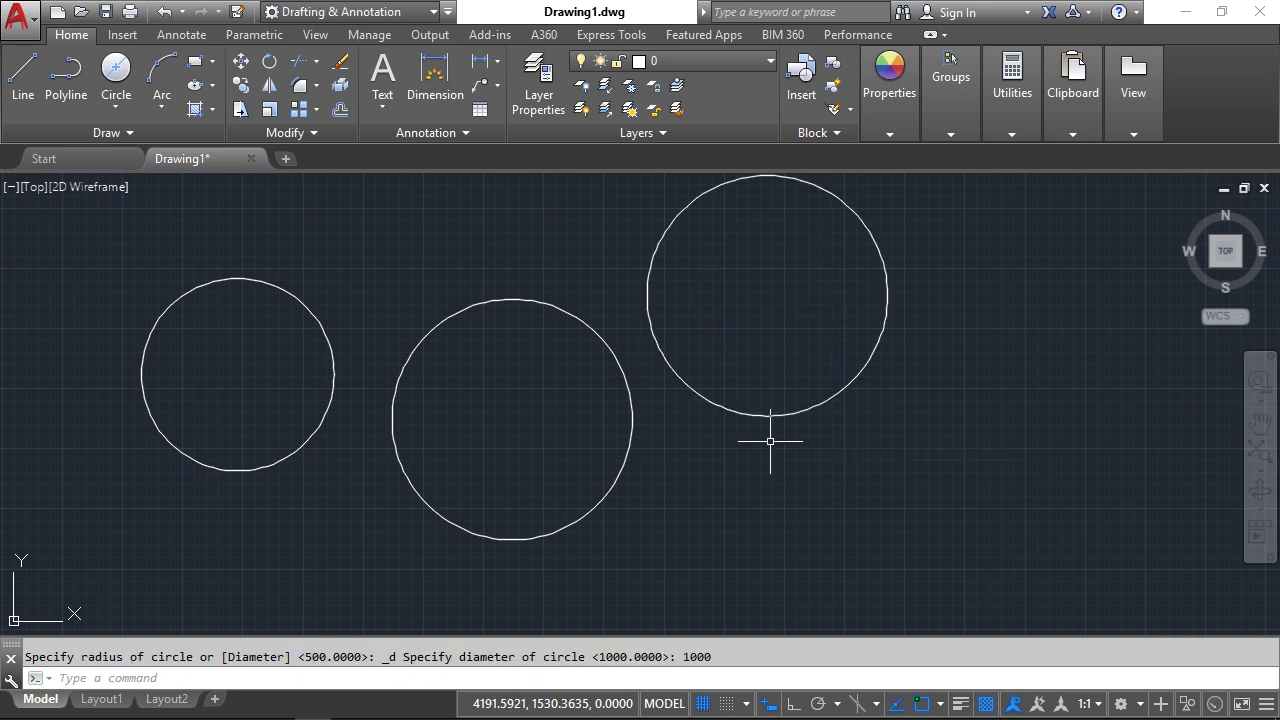
Draw a 3-point circle with a radius of about 346 below and to the right of the center-diameter circle.
click(115, 105)
click(131, 251)
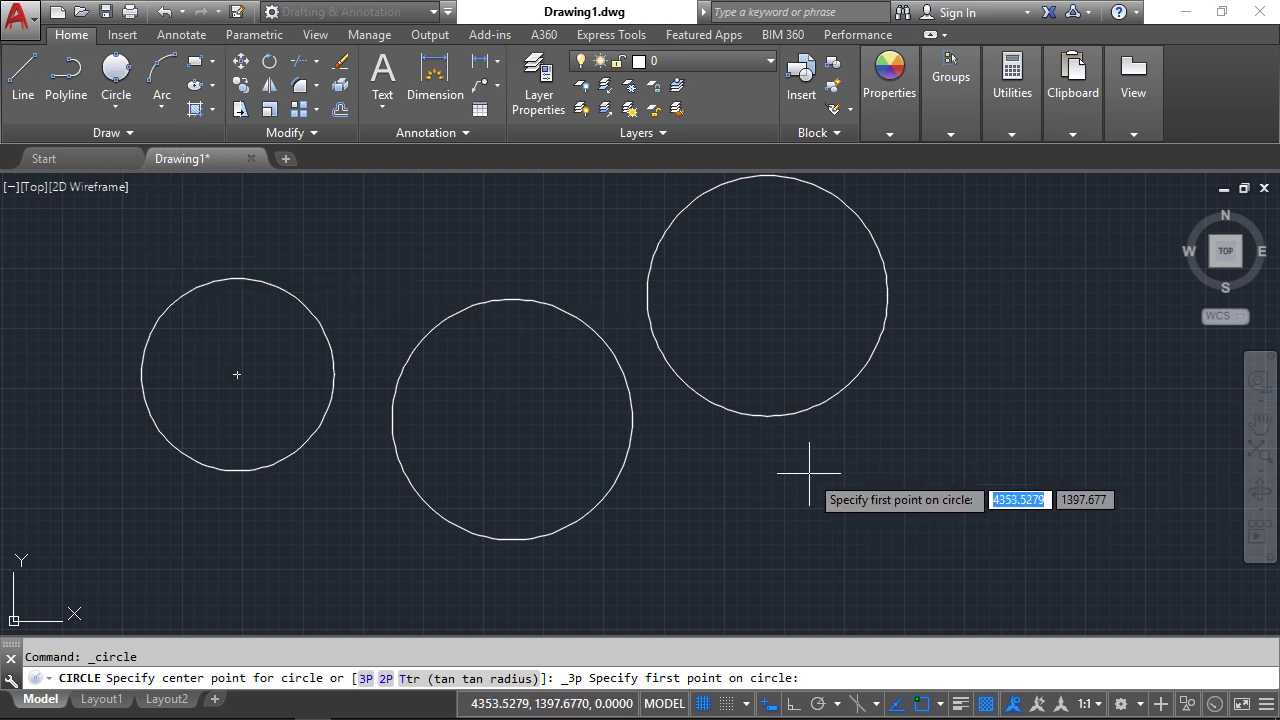
click(831, 522)
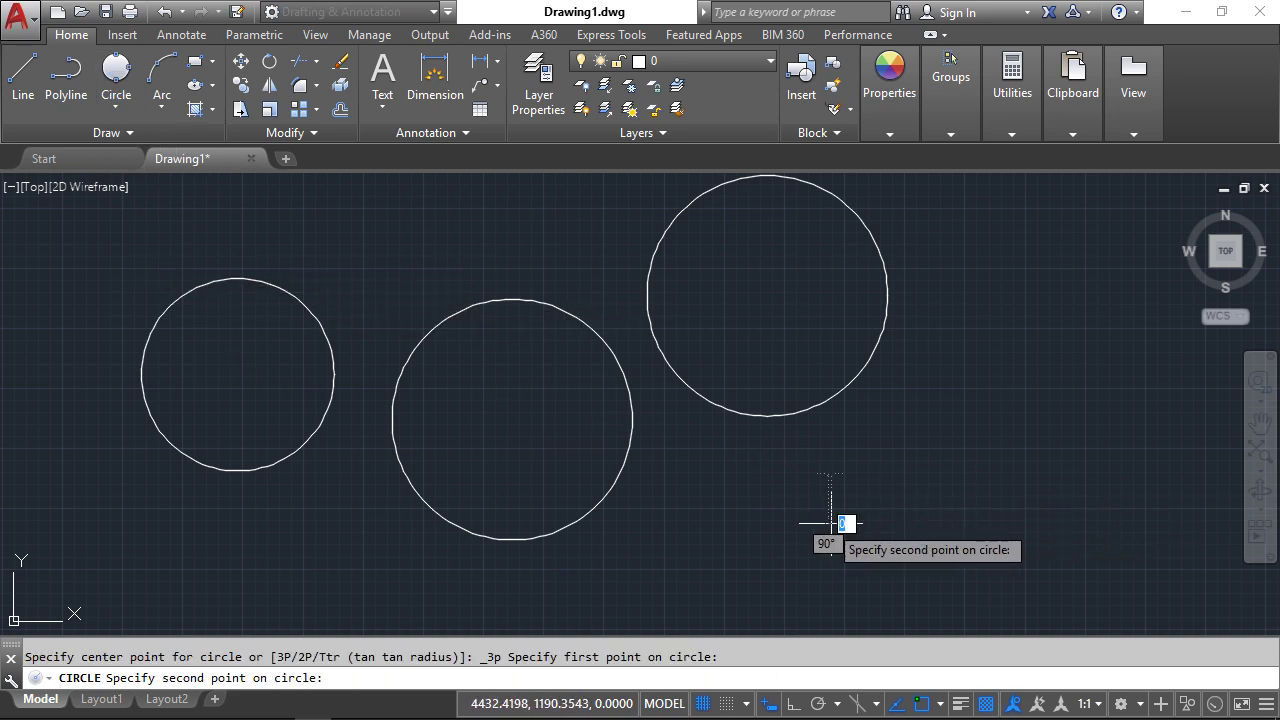
click(955, 430)
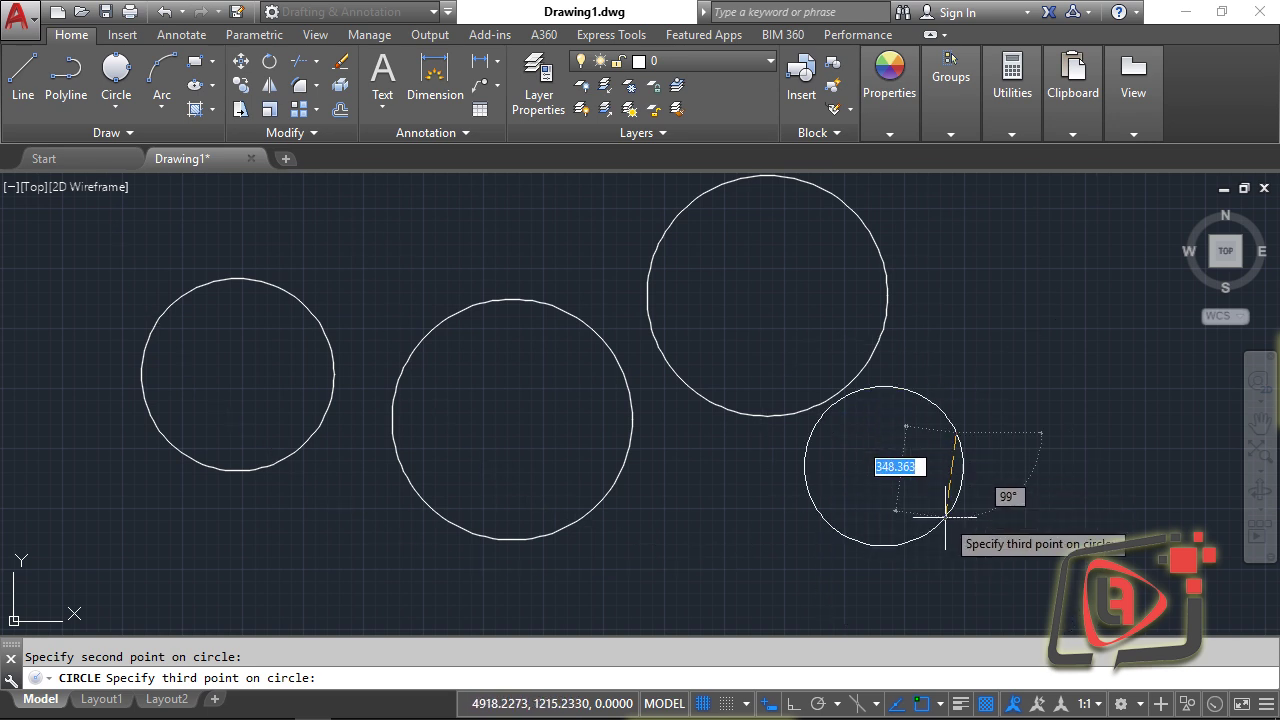
click(988, 519)
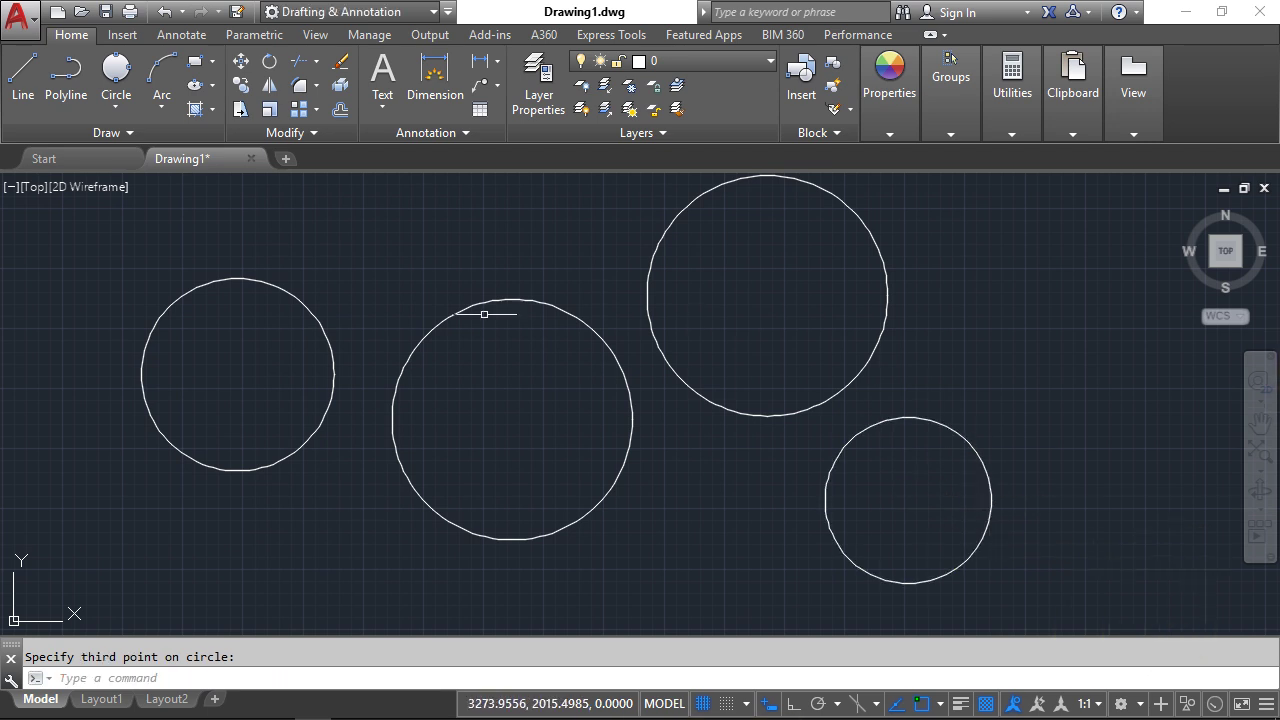
Draw a Tan, Tan, Radius circle touching the upper facing sides of the two leftmost circles, accepting the default radius 345.7673.
click(124, 106)
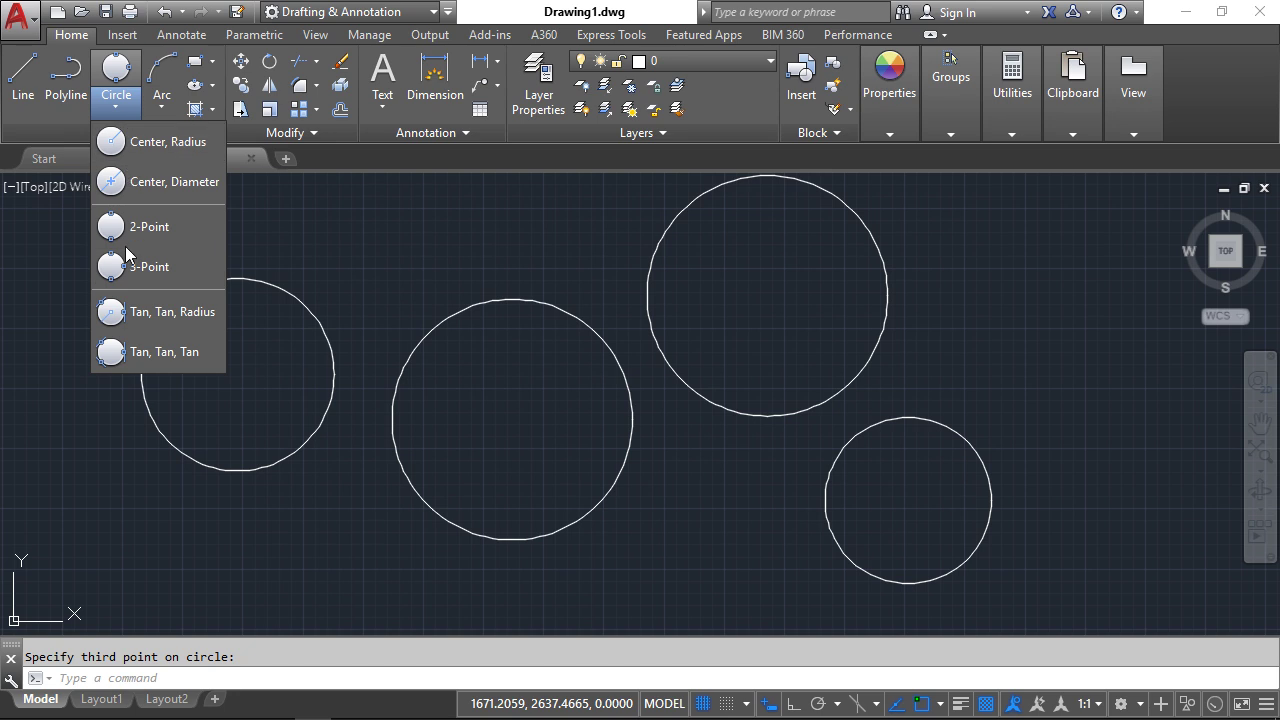
click(114, 309)
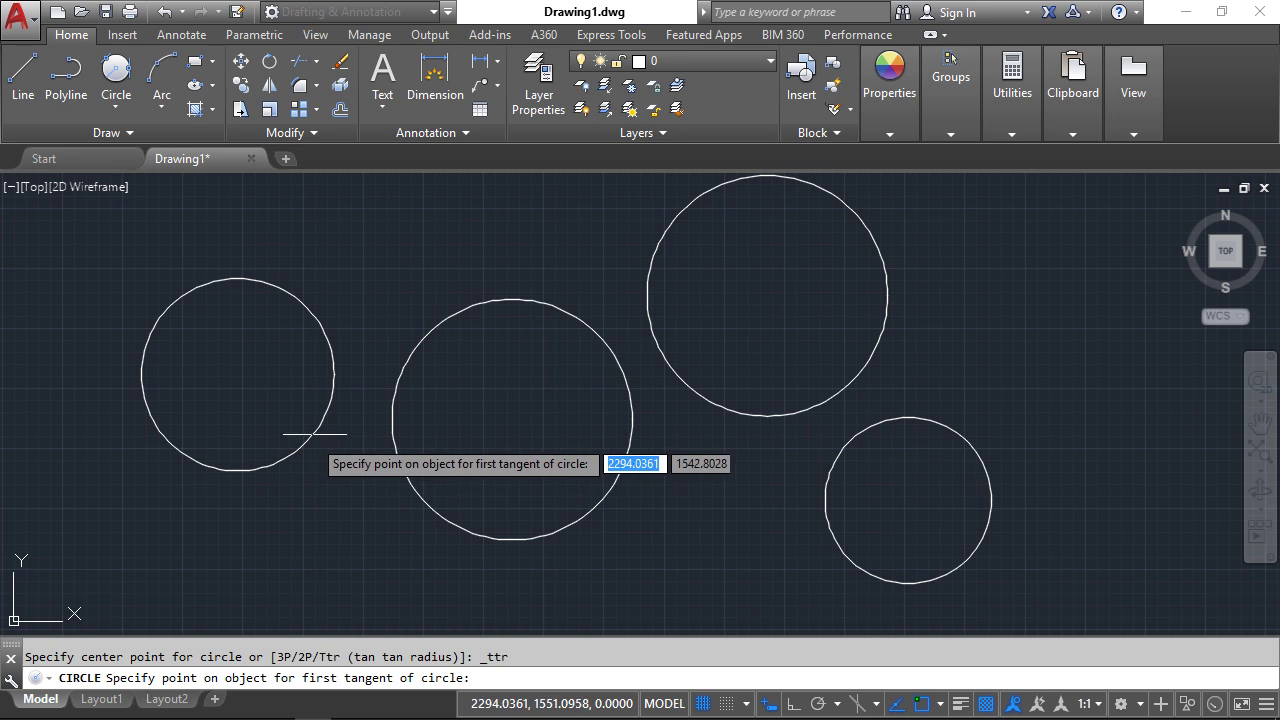
click(327, 336)
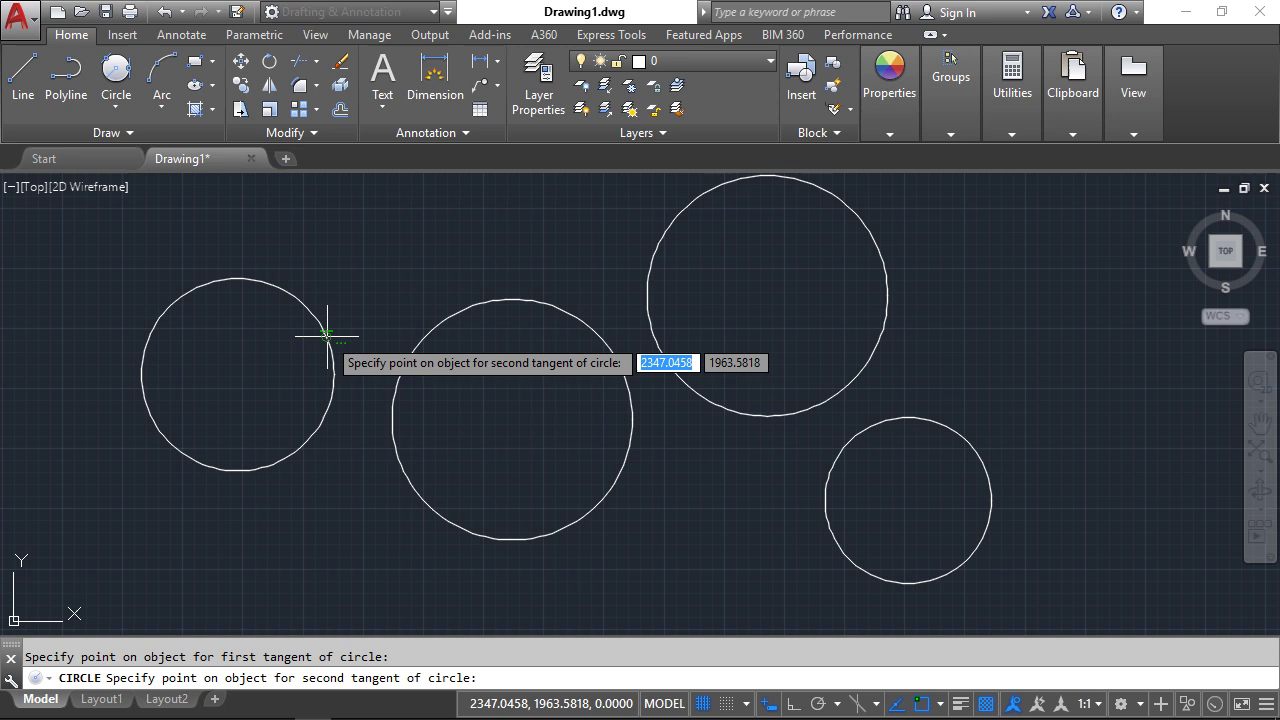
click(450, 316)
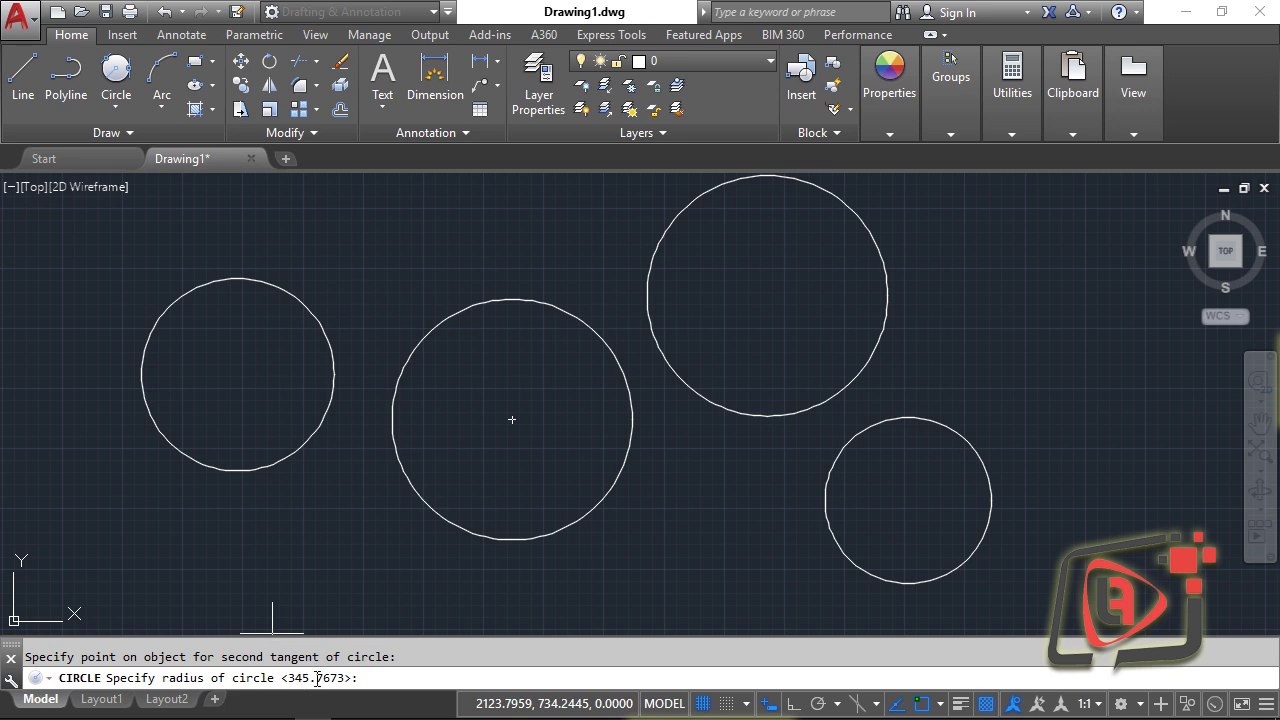
key(Return)
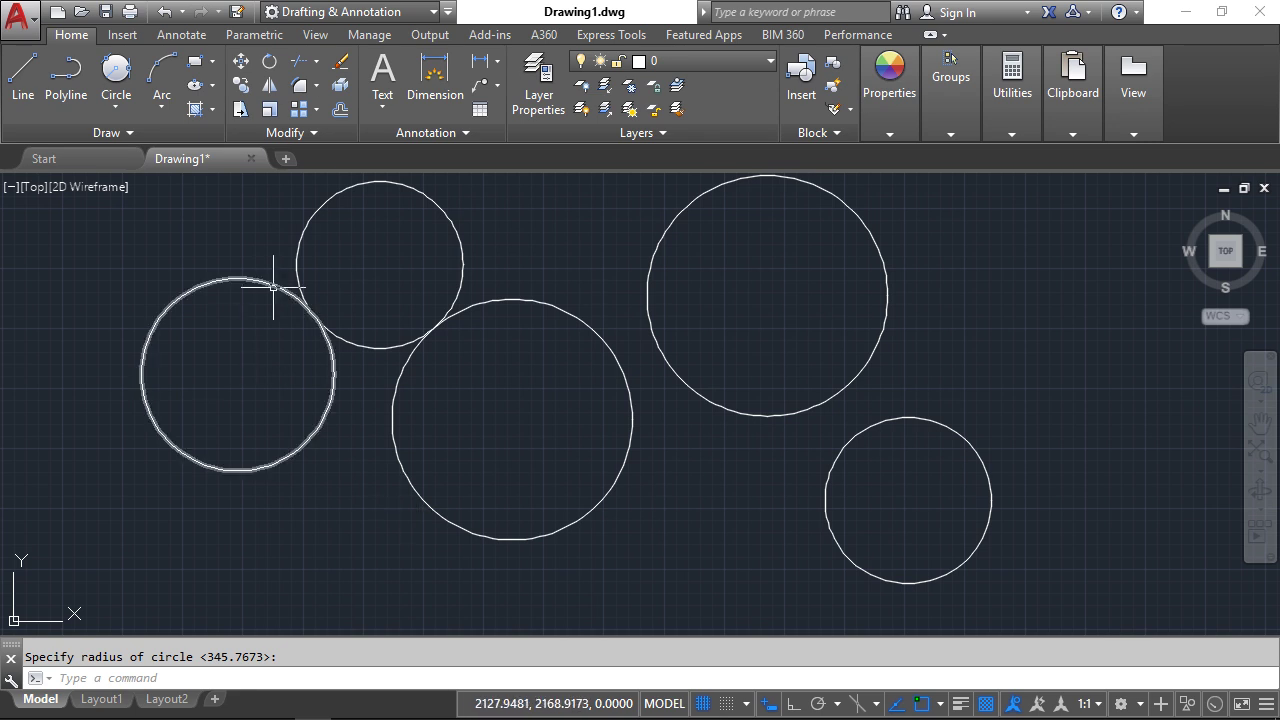
Examine the contact points between the tangent circle and its two neighbours up close, then show the full drawing extents.
scroll(320, 322, up, 5)
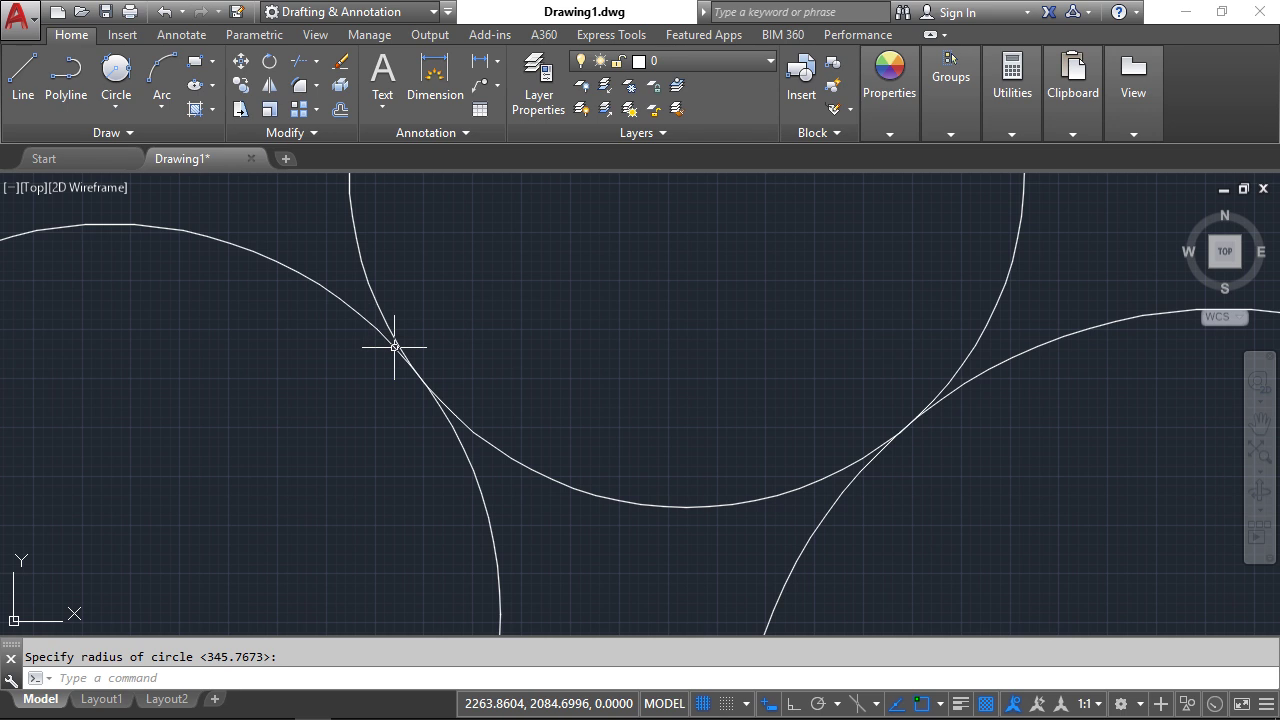
scroll(1114, 509, up, 2)
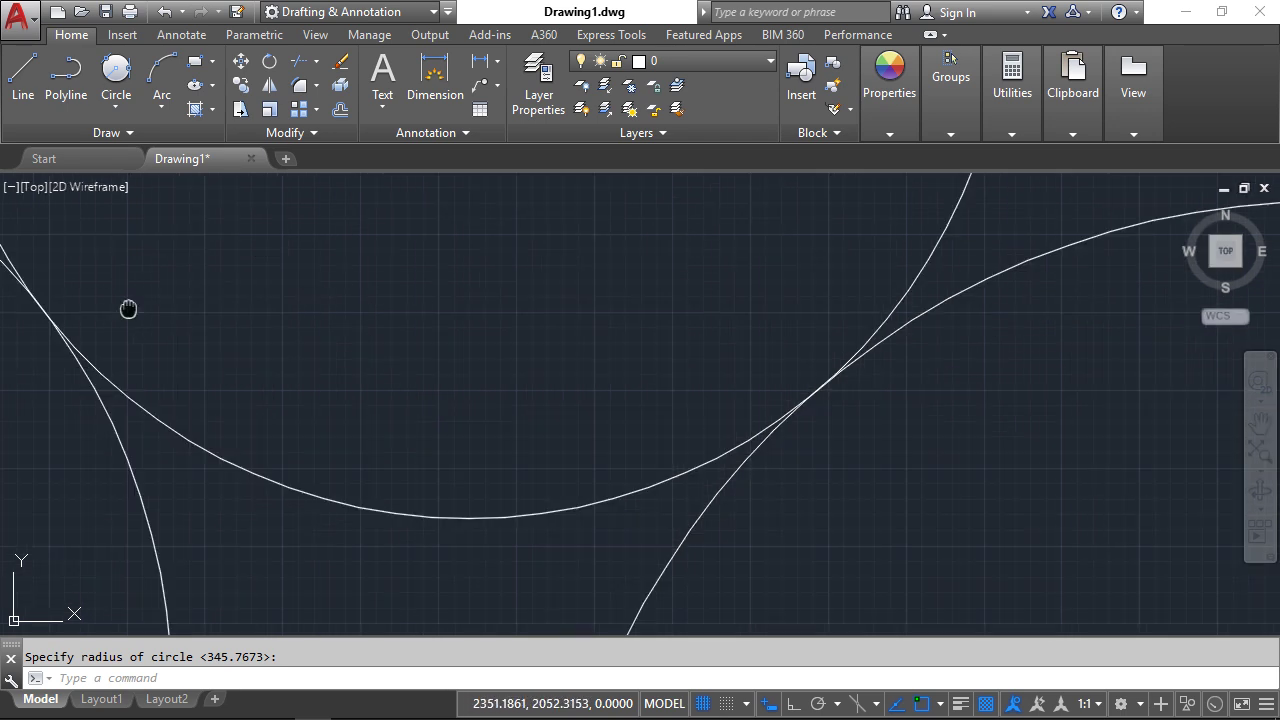
middle_drag(129, 309, 819, 384)
scroll(819, 384, up, 4)
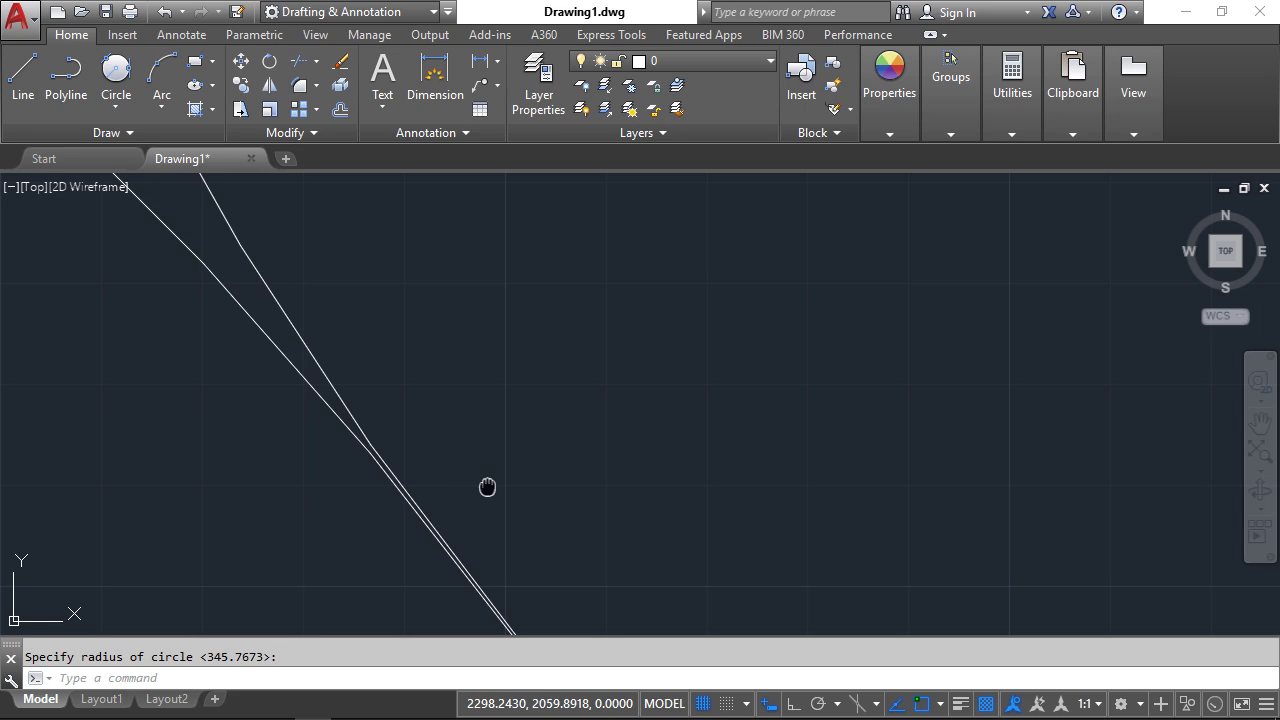
middle_drag(489, 486, 426, 343)
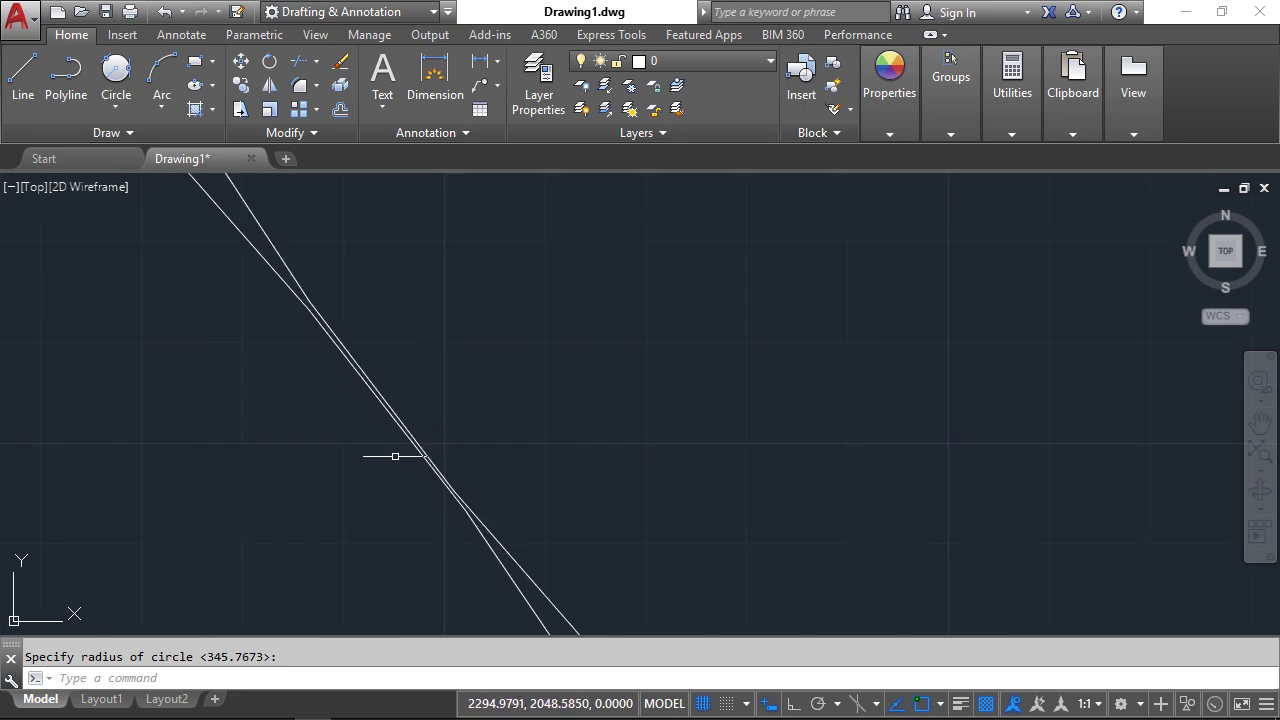
scroll(398, 435, down, 1)
scroll(405, 430, down, 1)
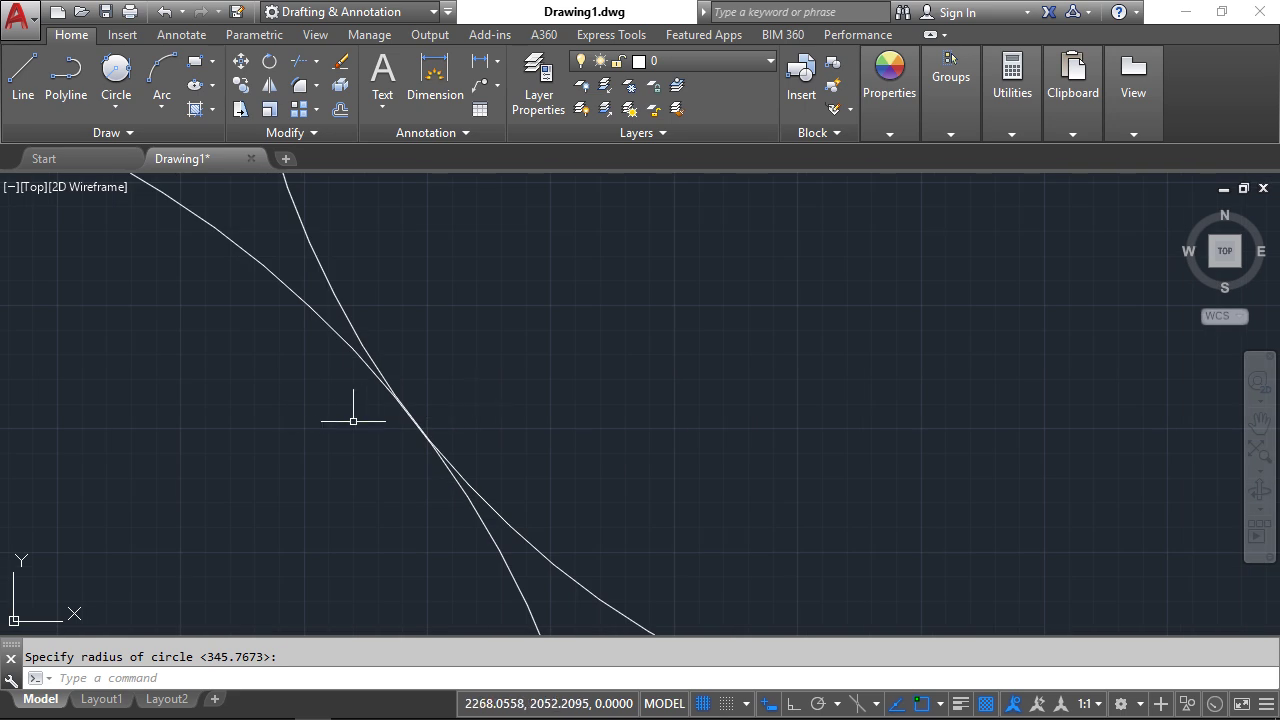
middle_click(709, 323)
middle_click(709, 323)
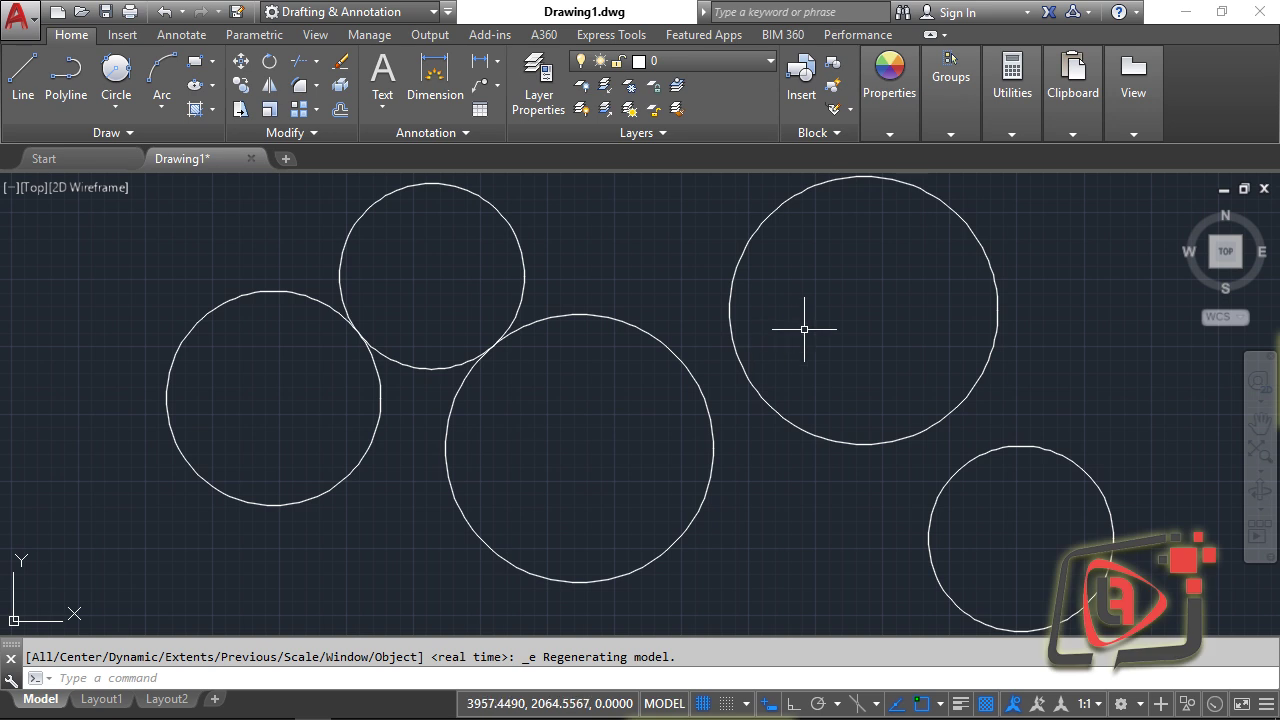
Draw a Tan, Tan, Tan circle touching the facing sides of the middle circle, the upper-right circle and the small rightmost circle.
click(116, 100)
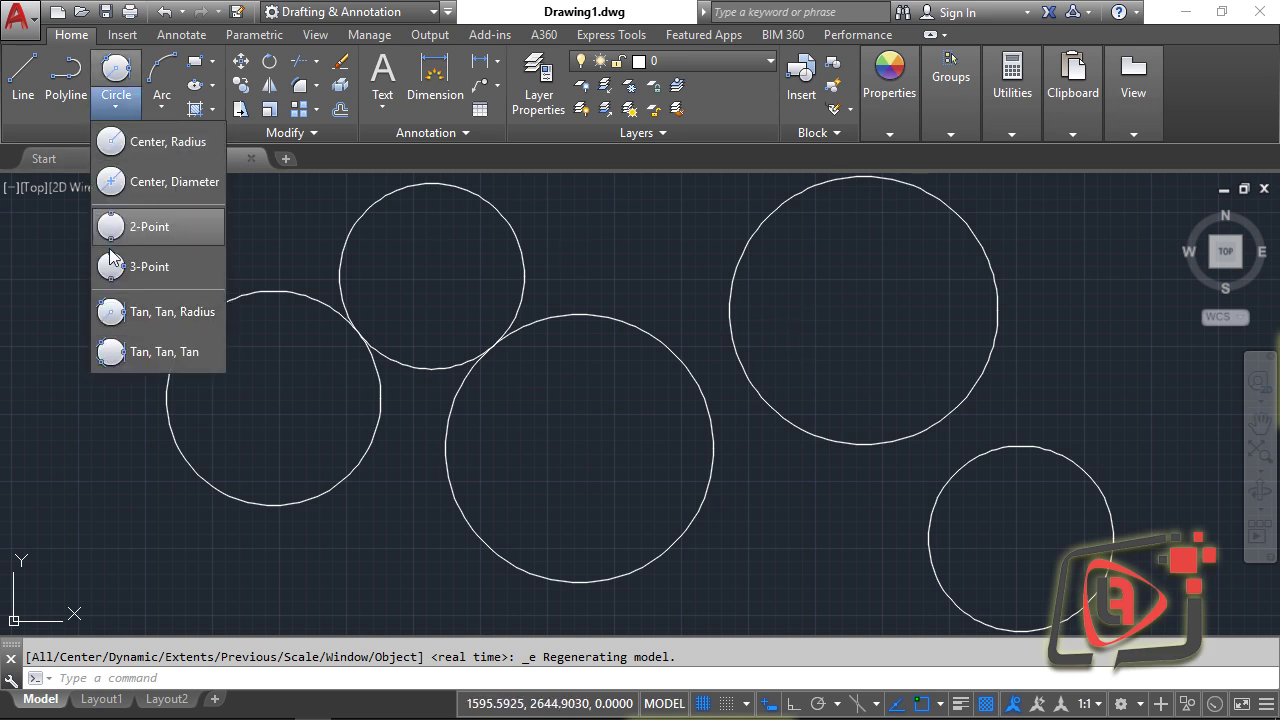
click(122, 355)
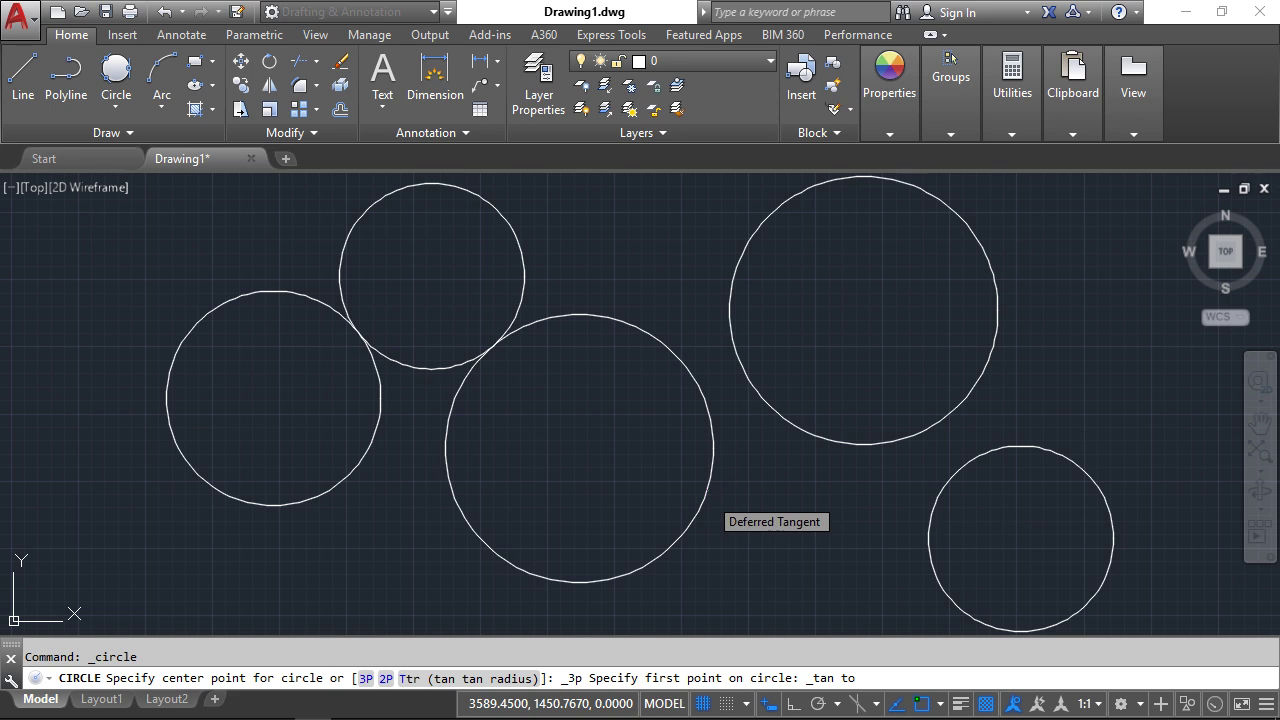
click(706, 494)
click(857, 441)
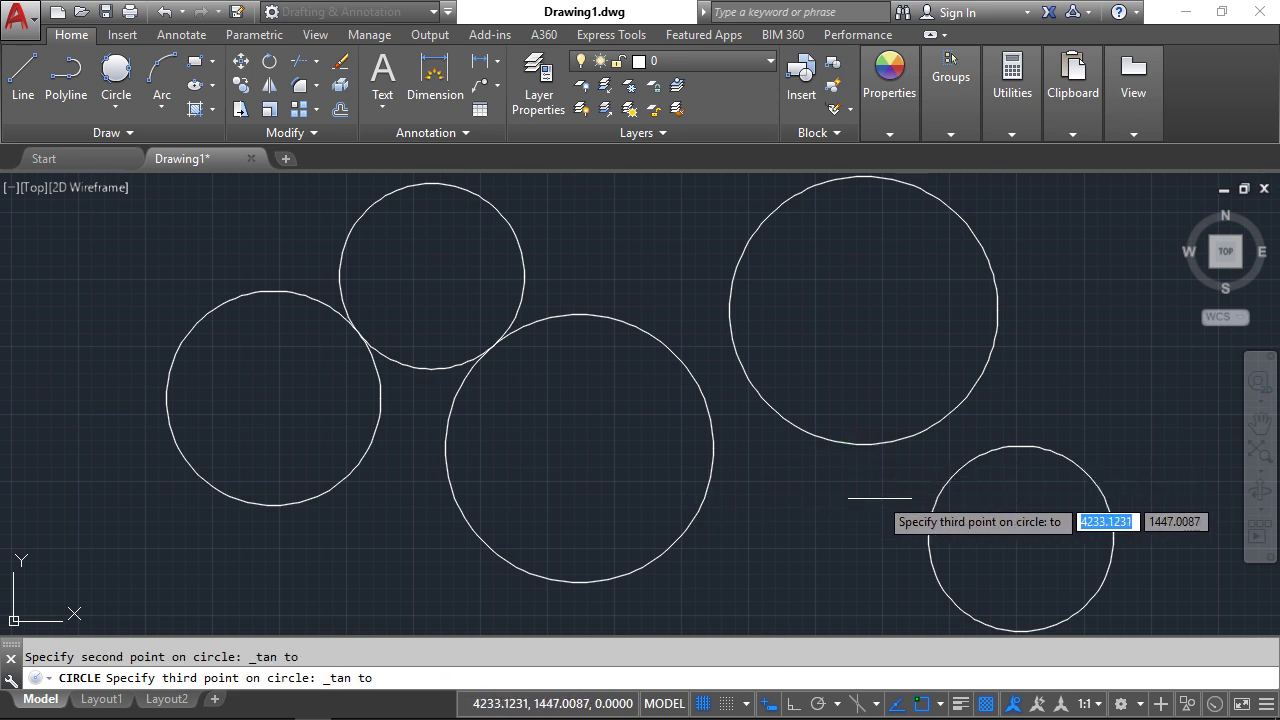
click(926, 548)
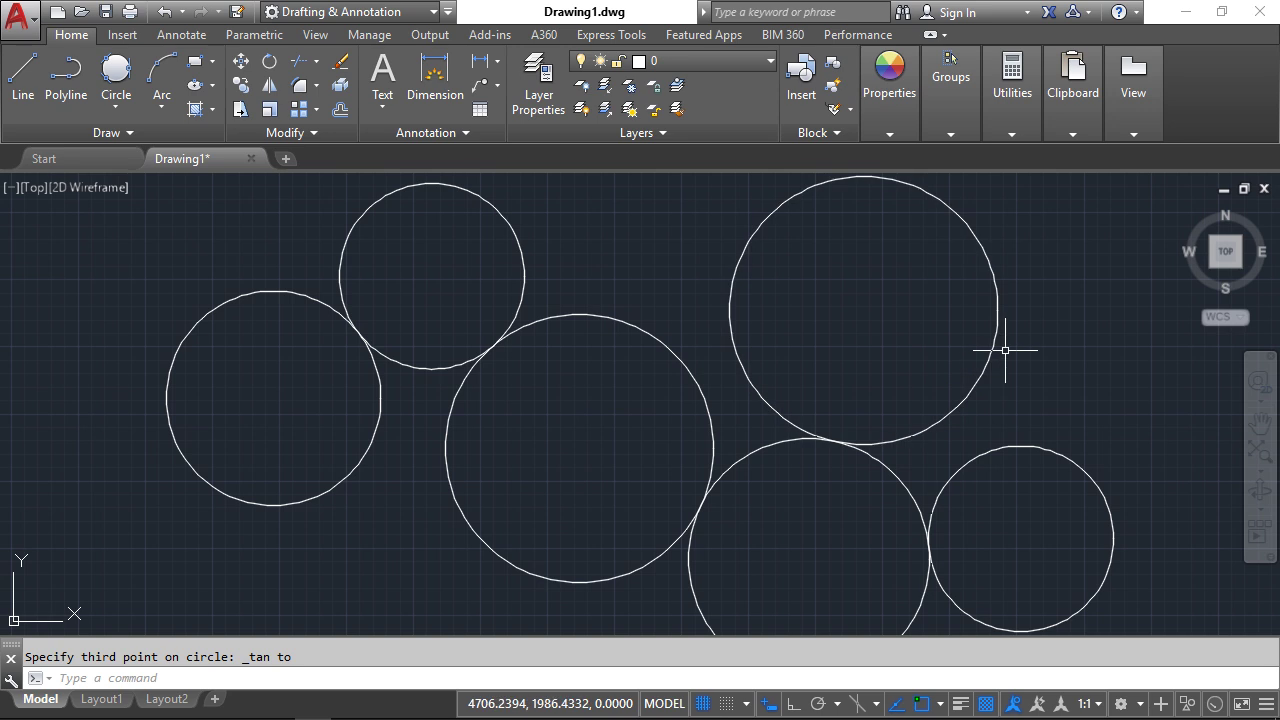
scroll(1005, 350, down, 2)
middle_drag(989, 380, 806, 380)
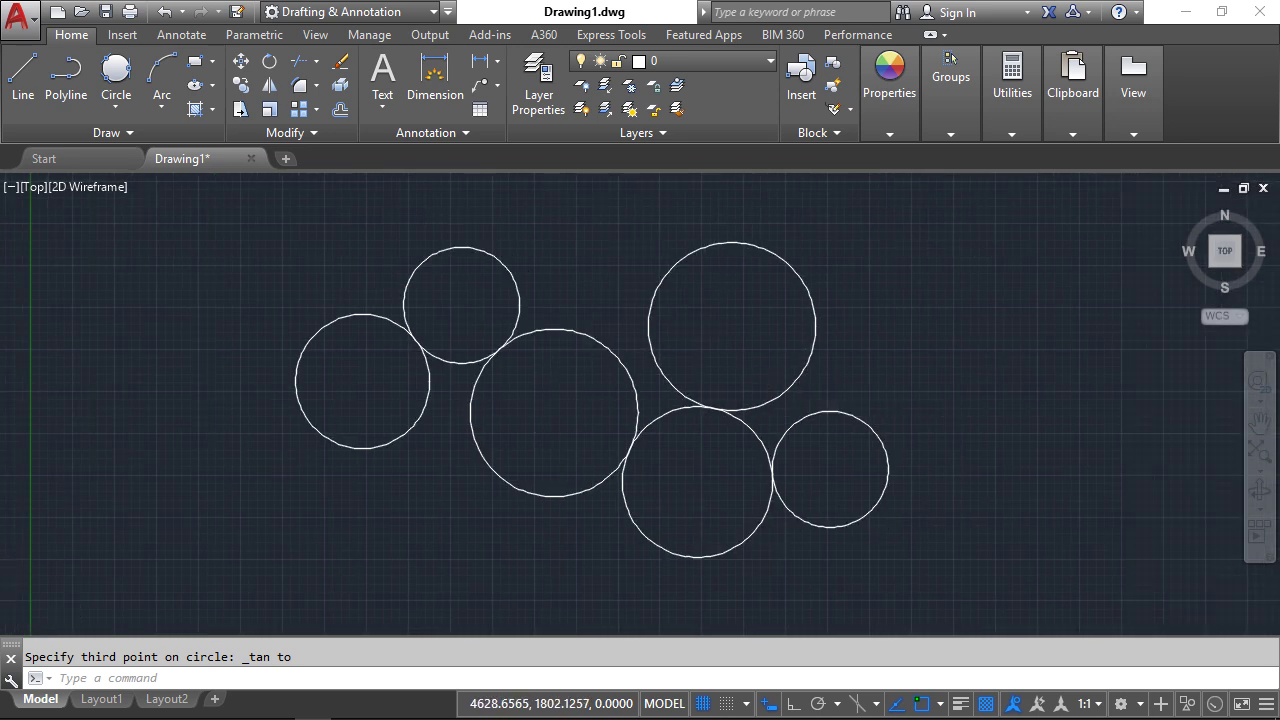
middle_click(1006, 346)
middle_click(1006, 346)
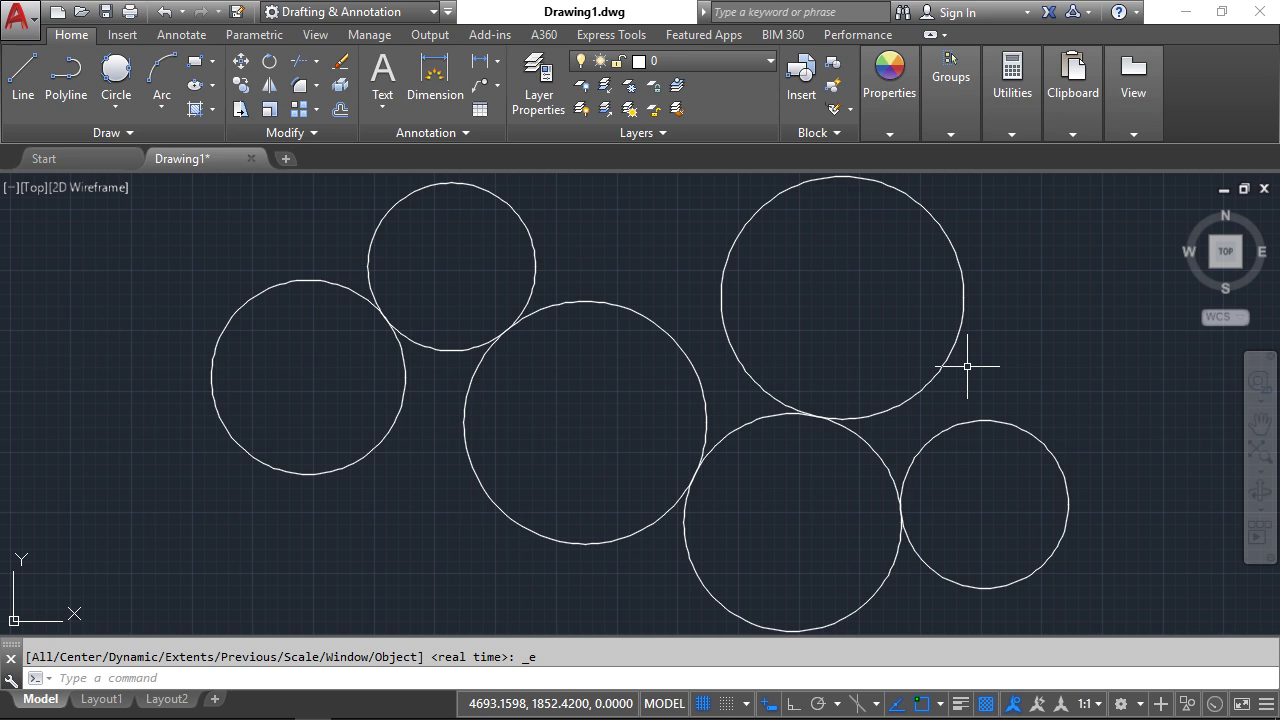
Draw a large circle with the 3P option through three points spread below the leftmost circles, enclosing the two leftmost circles.
text(c)
key(Return)
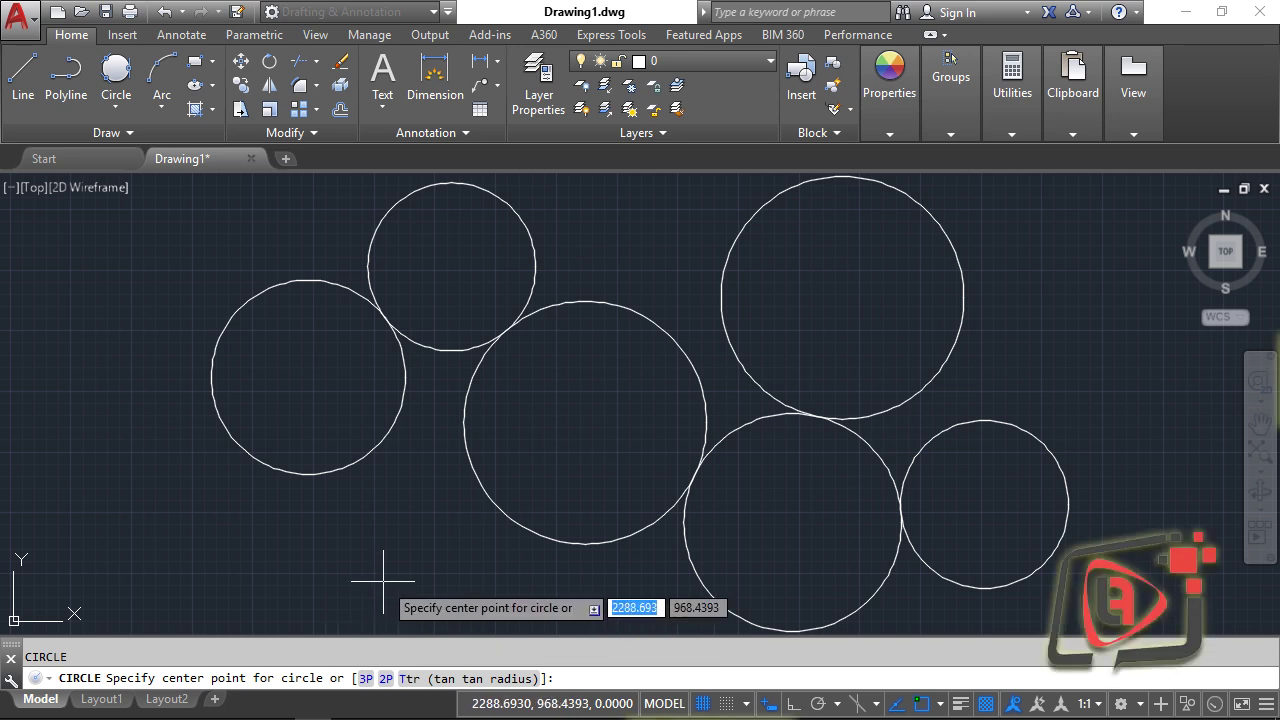
text(3p)
key(Return)
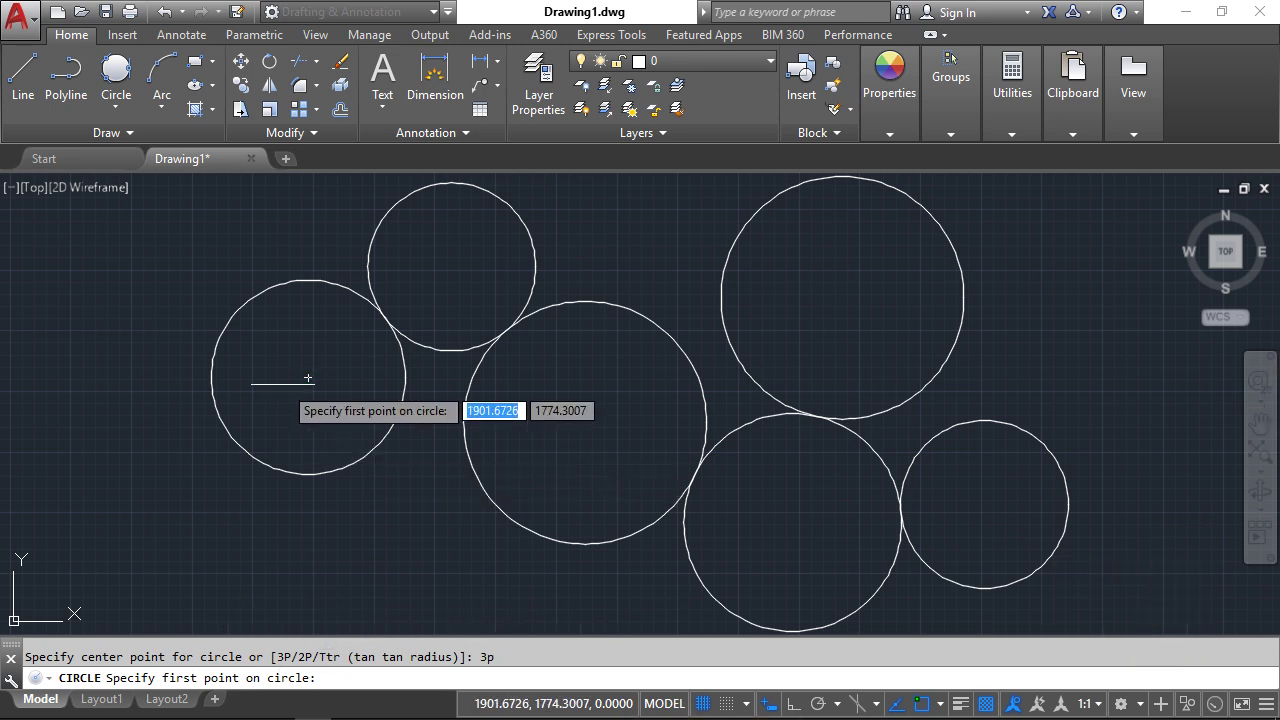
click(101, 518)
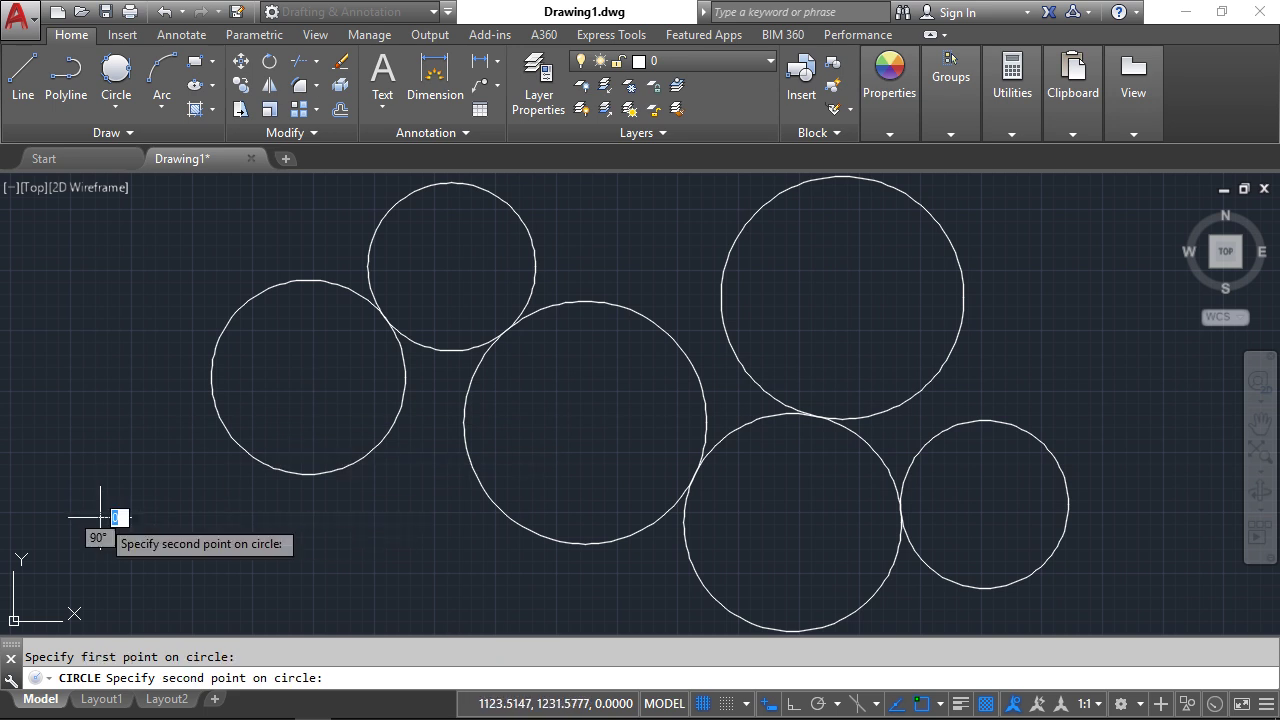
click(374, 545)
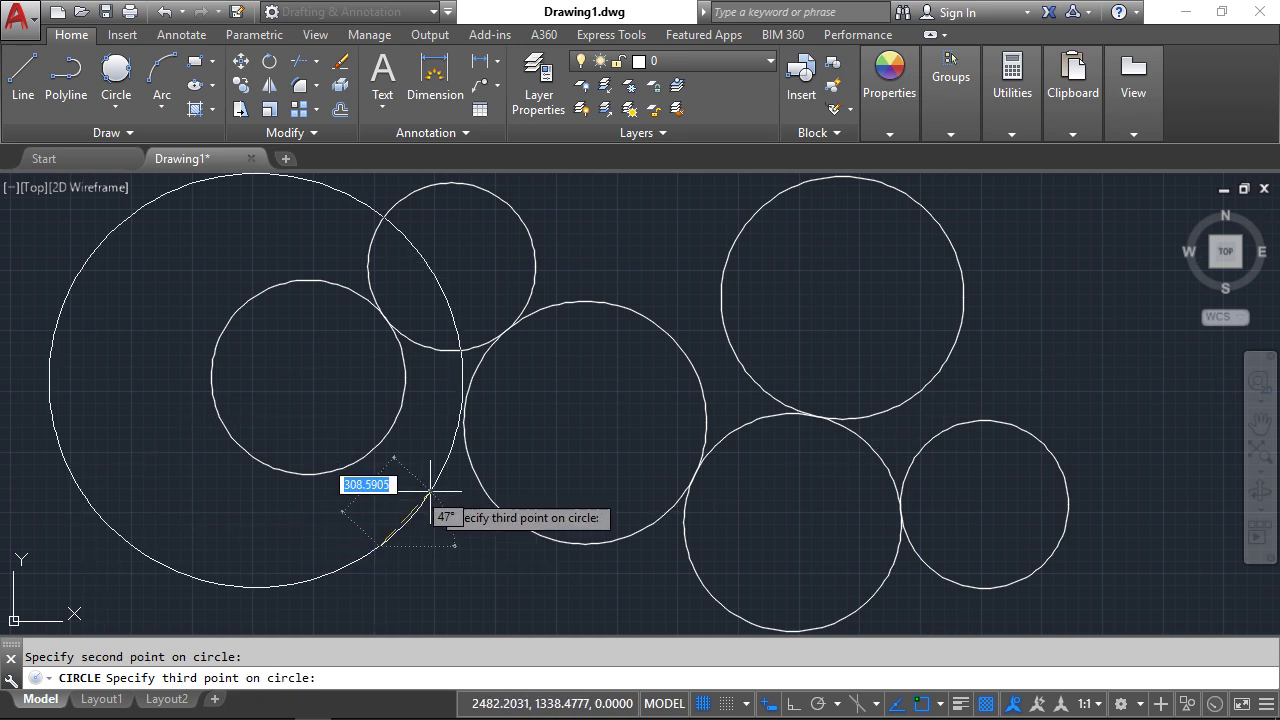
click(470, 513)
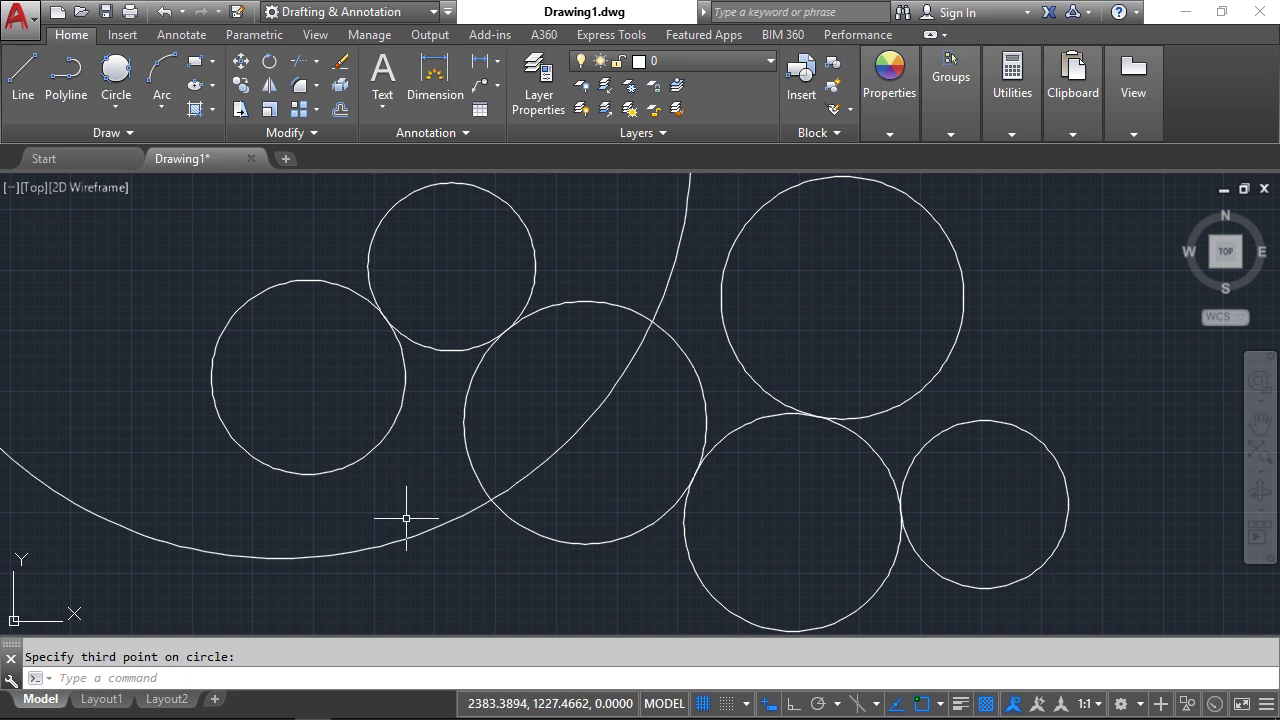
scroll(409, 514, down, 3)
click(409, 514)
scroll(514, 451, down, 2)
scroll(562, 428, up, 2)
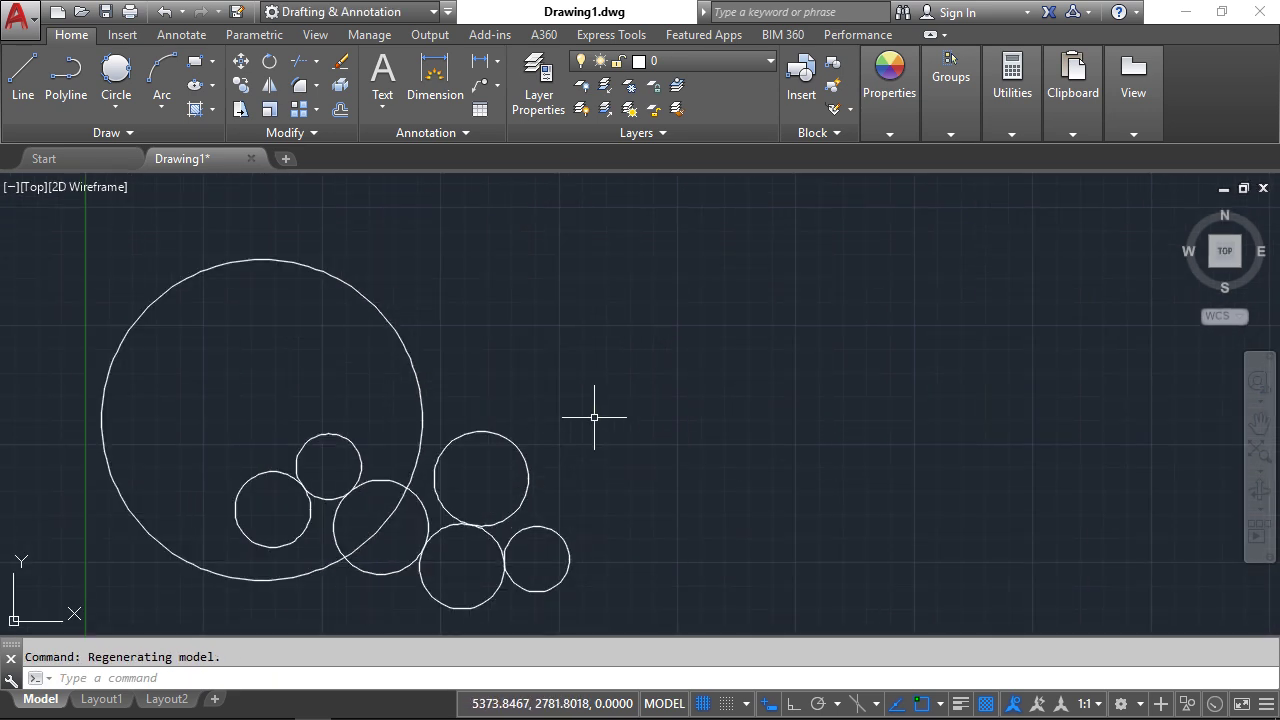
scroll(594, 420, up, 3)
middle_click(262, 407)
middle_click(262, 407)
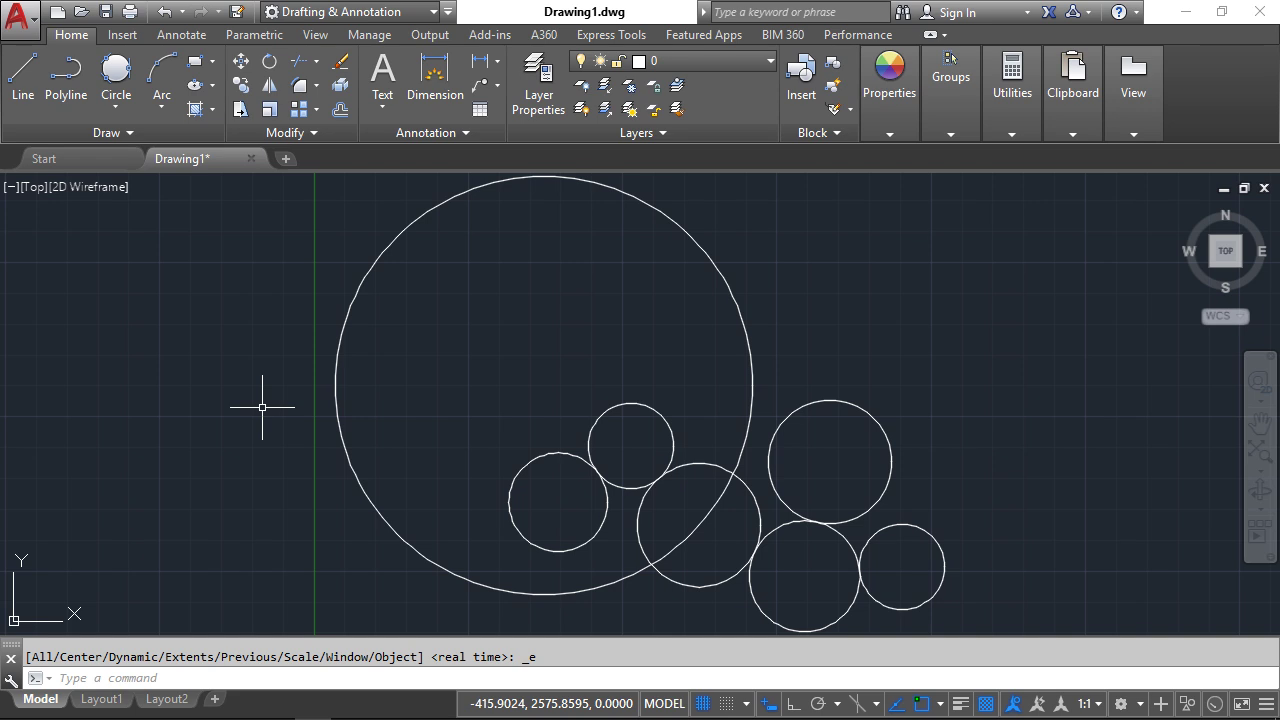